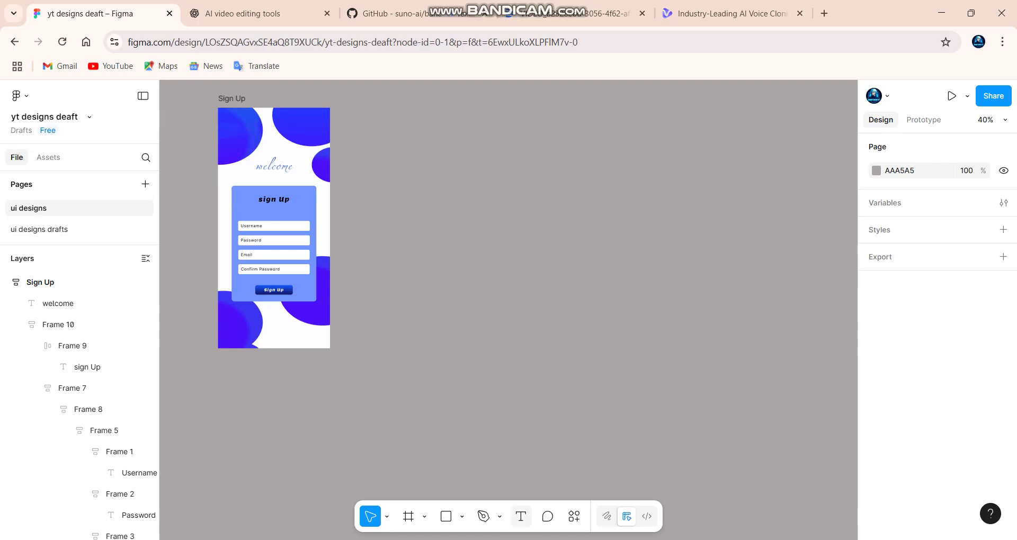
pyautogui.press('t')
pyautogui.click(509, 419)
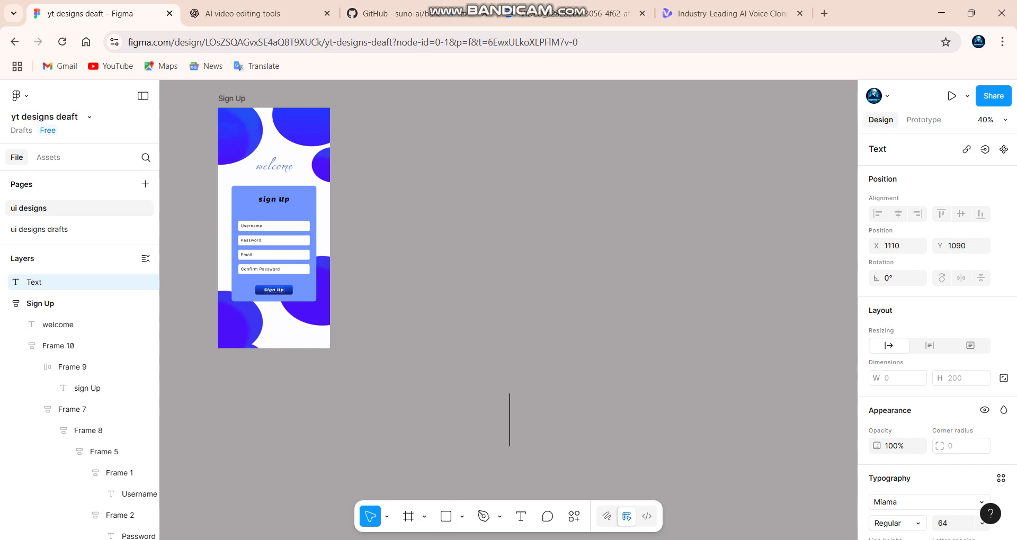
pyautogui.press('Escape')
# Place a rectangle on the empty canvas beside the Sign Up frame and resize it to about 149 × 33.
pyautogui.click(446, 516)
pyautogui.click(410, 223)
pyautogui.scroll(2, 428, 243)
pyautogui.scroll(5, 429, 243)
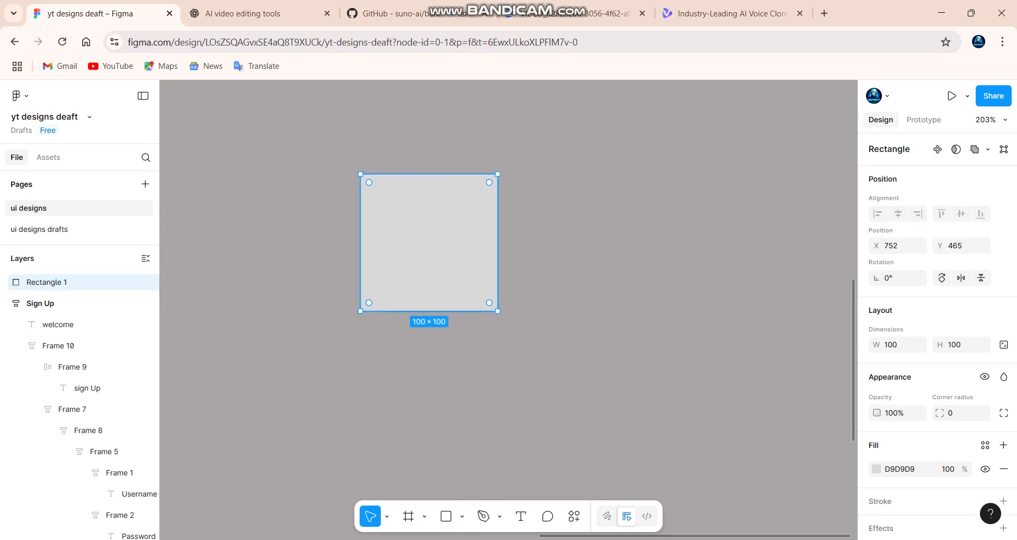
pyautogui.moveTo(429, 315); pyautogui.dragTo(429, 219)
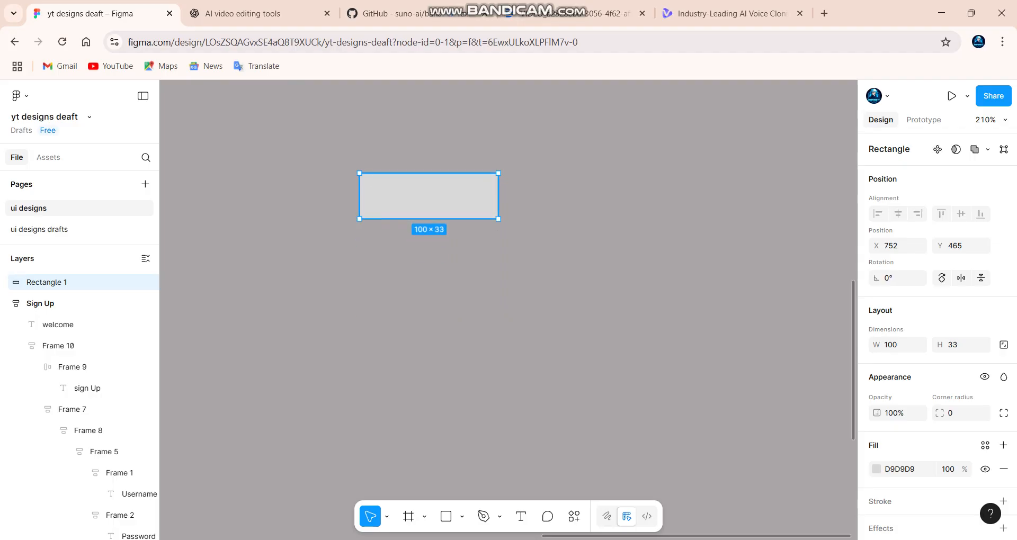
pyautogui.moveTo(498, 196); pyautogui.dragTo(567, 196)
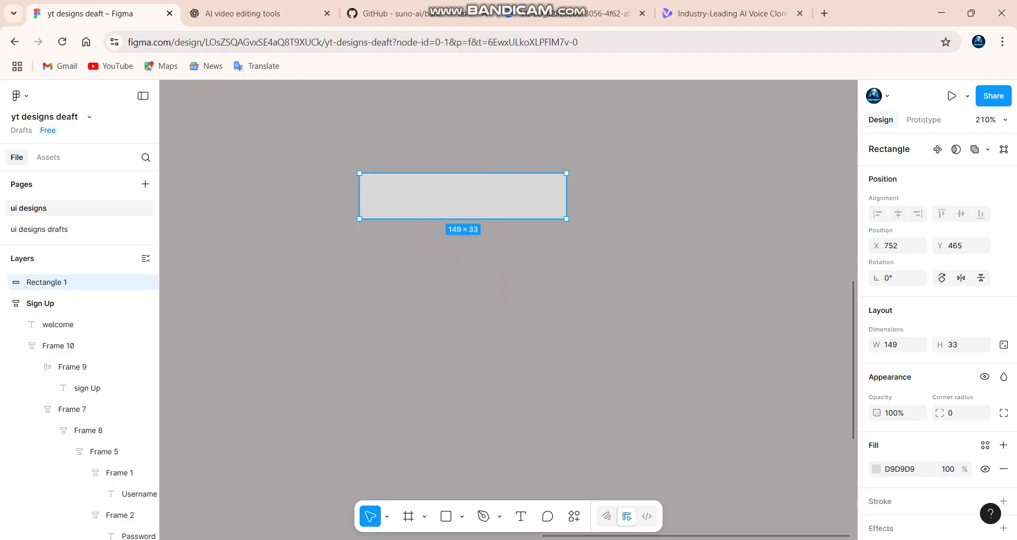
# Add the text "whatever" below the rectangle and shorten its text box to a height of about 121.
pyautogui.press('t')
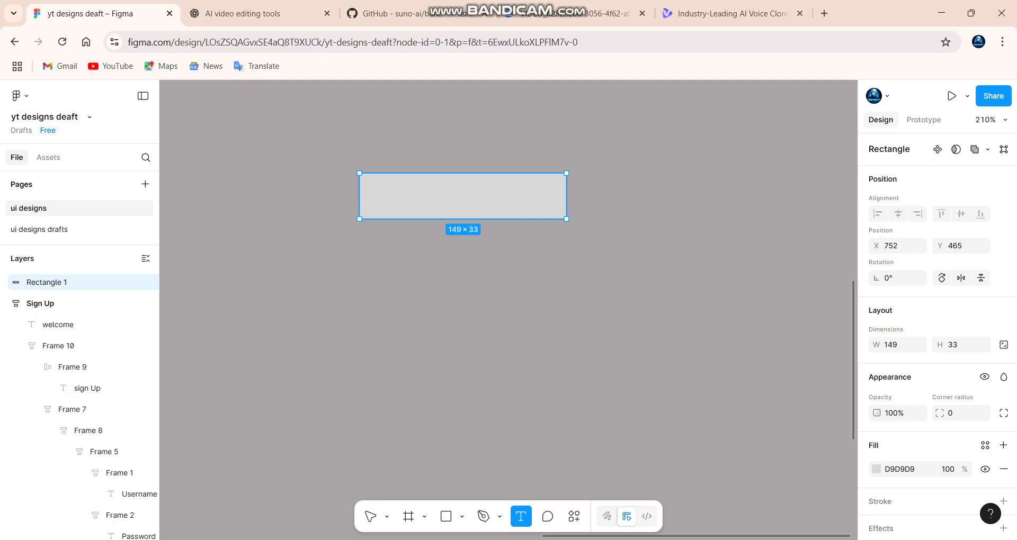
pyautogui.click(470, 456)
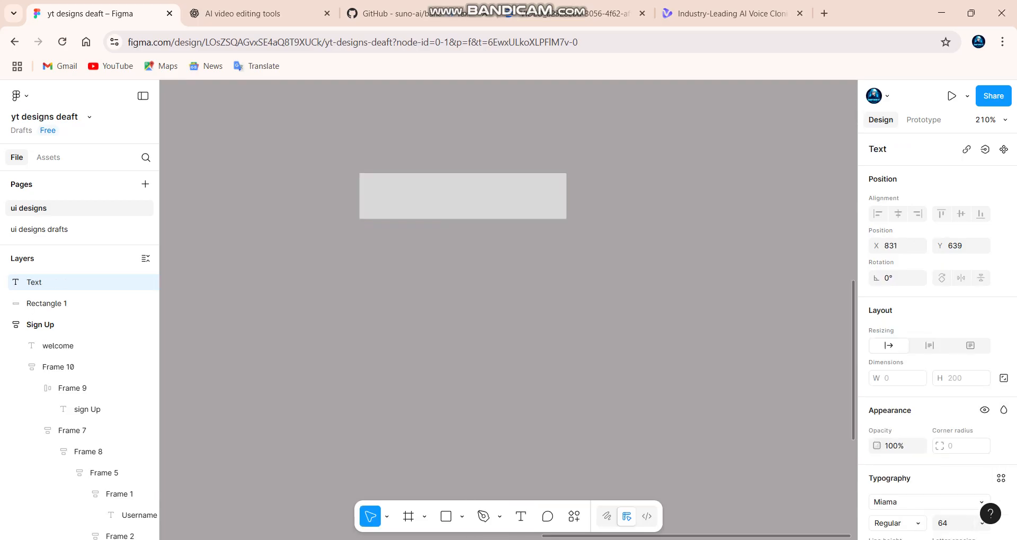
pyautogui.write('wh')
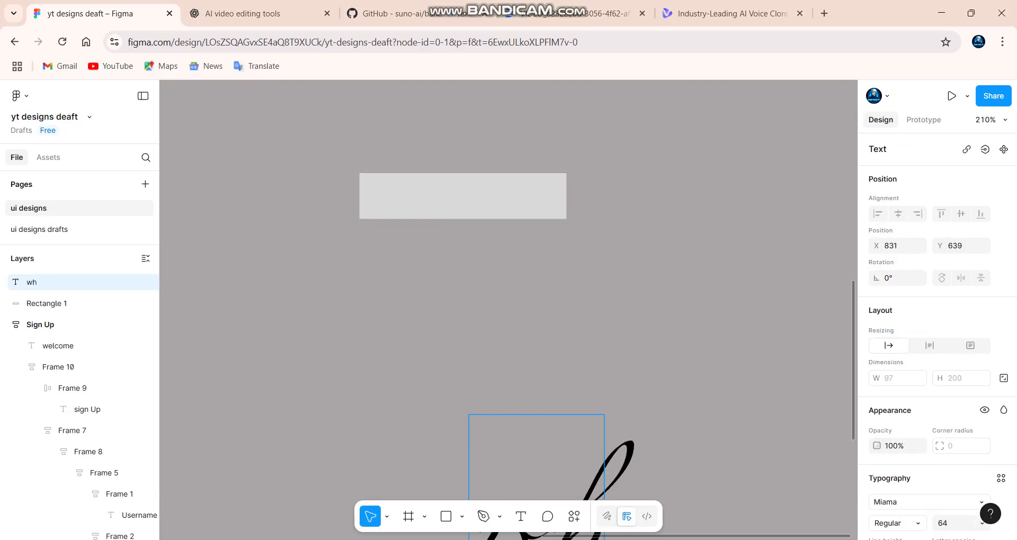
pyautogui.write('a')
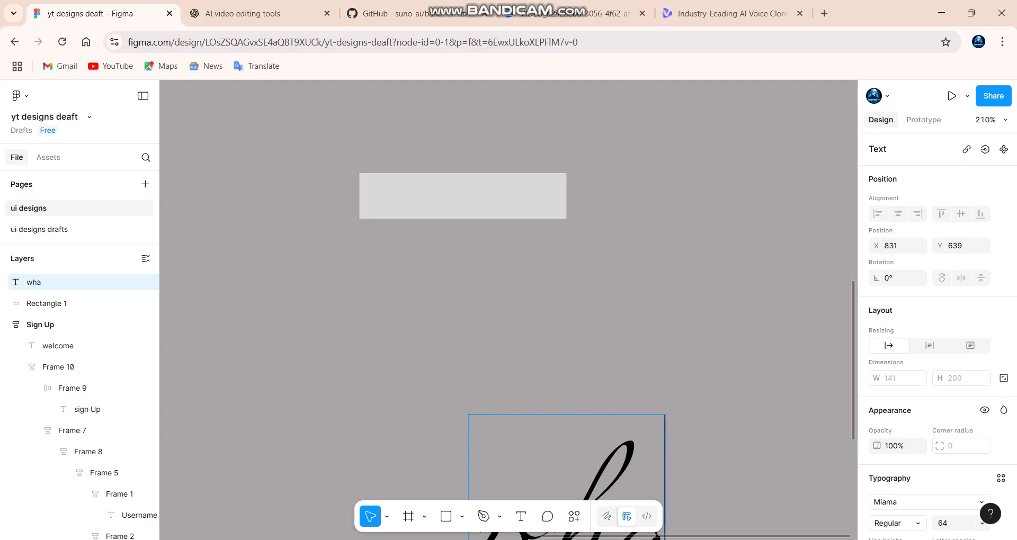
pyautogui.write('tever')
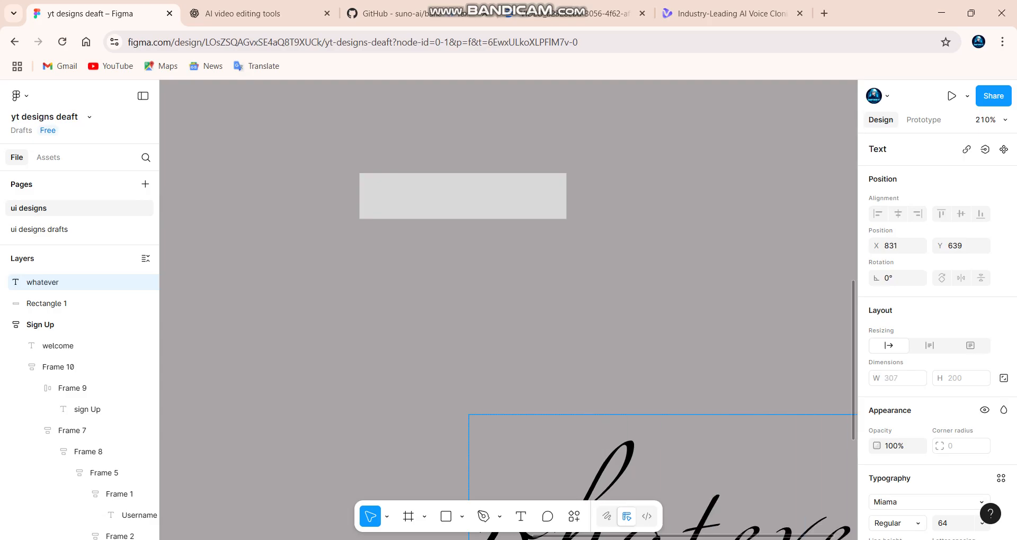
pyautogui.press('Escape')
pyautogui.scroll(-3, 508, 302)
pyautogui.hscroll(2, 509, 302)
pyautogui.scroll(-4, 508, 302)
pyautogui.moveTo(515, 415); pyautogui.dragTo(515, 360)
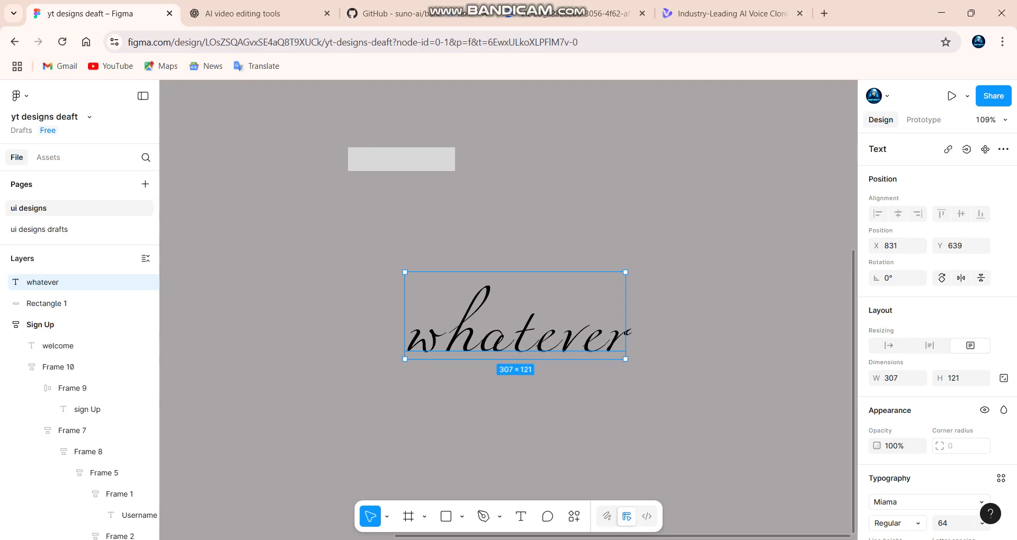
# Change the font of the "whatever" text to Lemon.
pyautogui.scroll(-3, 937, 339)
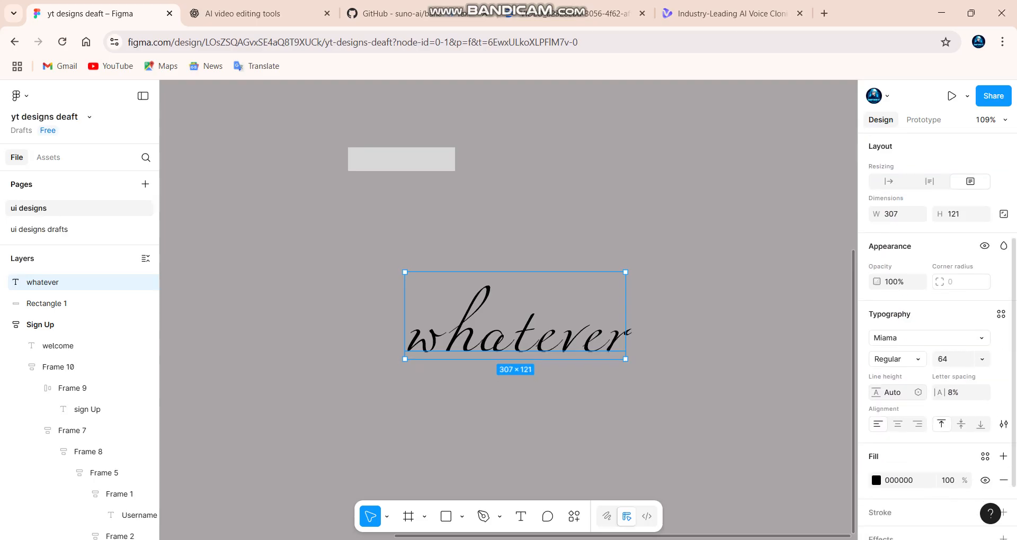
pyautogui.click(900, 338)
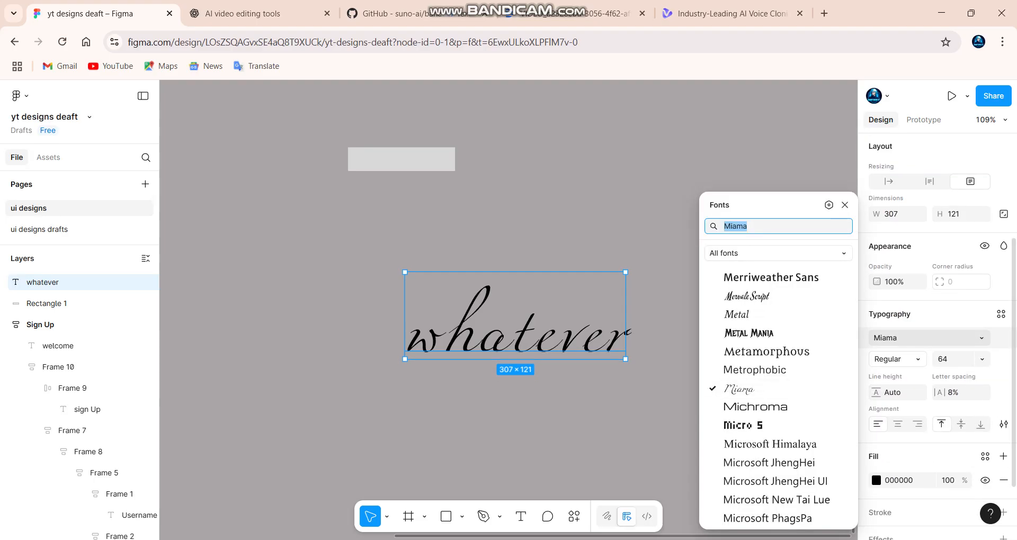
pyautogui.click(762, 226)
pyautogui.press('BackSpace')
pyautogui.press('BackSpace')
pyautogui.press('BackSpace')
pyautogui.press('BackSpace')
pyautogui.press('BackSpace')
pyautogui.write('le')
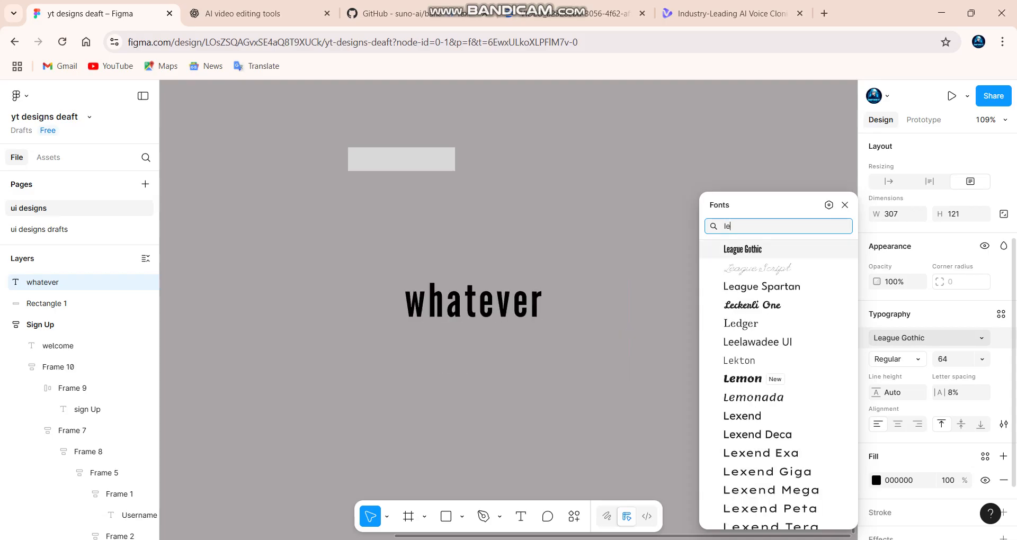
pyautogui.write('mon')
pyautogui.click(743, 249)
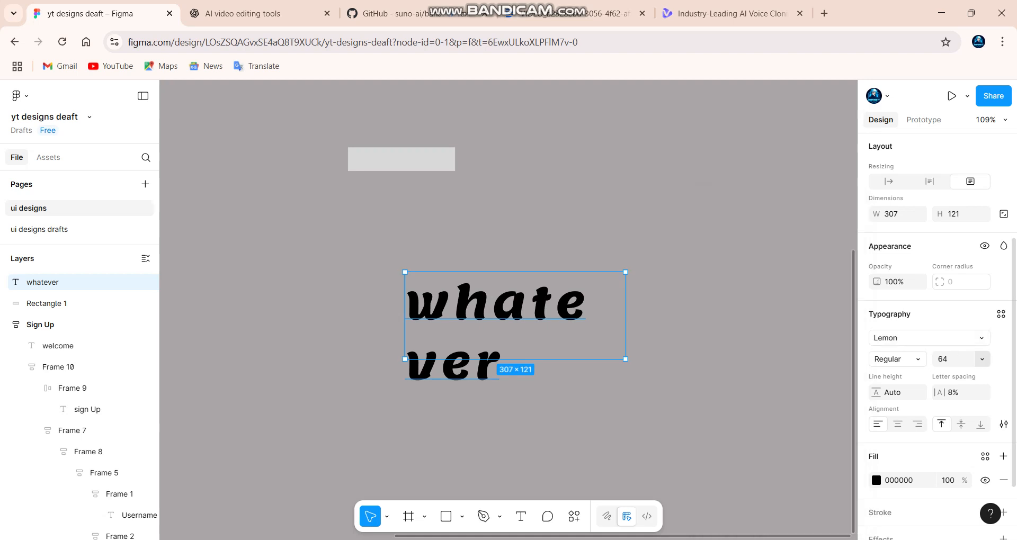
# Set the font size of the "whatever" text to 15.
pyautogui.click(982, 359)
pyautogui.click(958, 232)
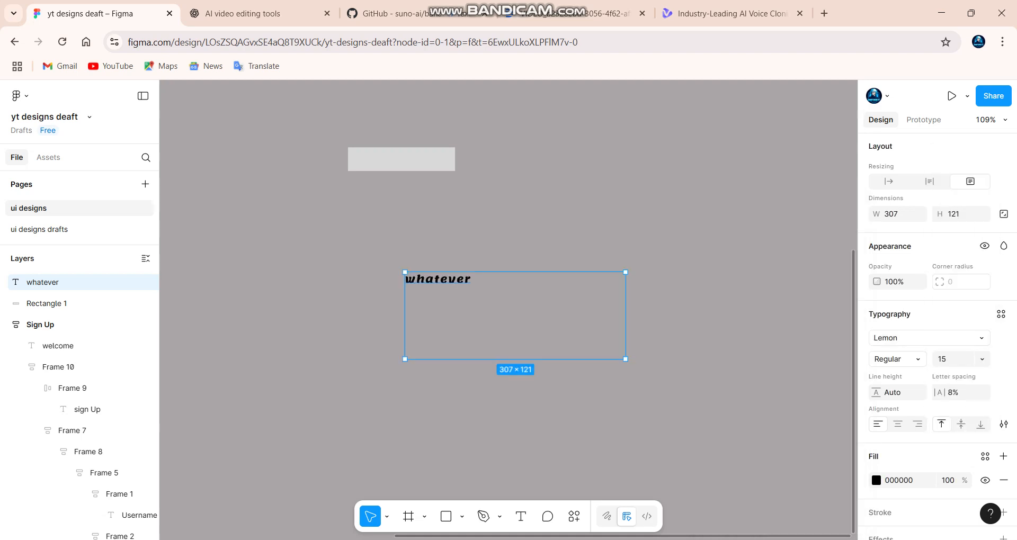
pyautogui.press('Escape')
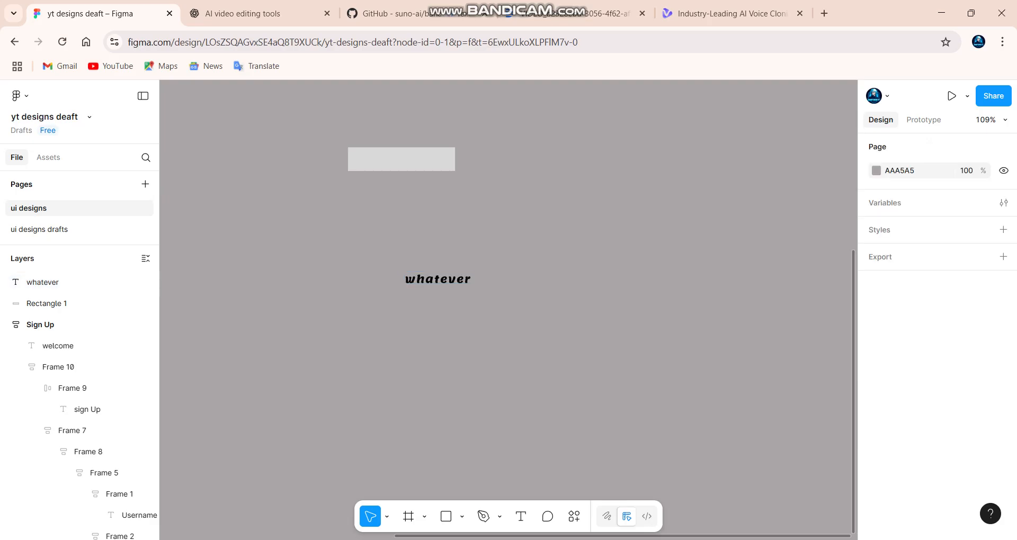
# Shrink the "whatever" text box to about 96 × 25 and place it over the middle of the rectangle.
pyautogui.click(437, 280)
pyautogui.moveTo(508, 360); pyautogui.dragTo(508, 290)
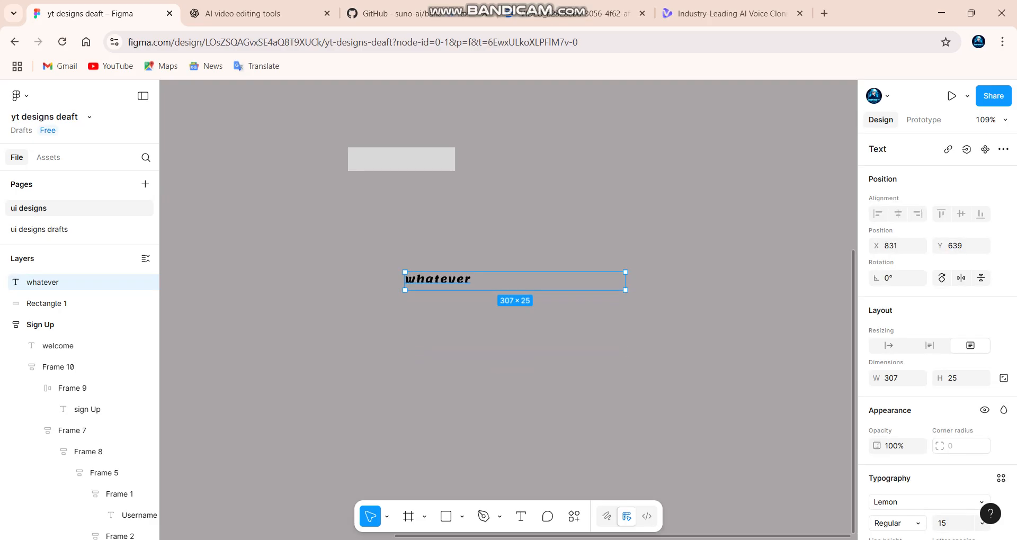
pyautogui.moveTo(626, 280); pyautogui.dragTo(401, 157)
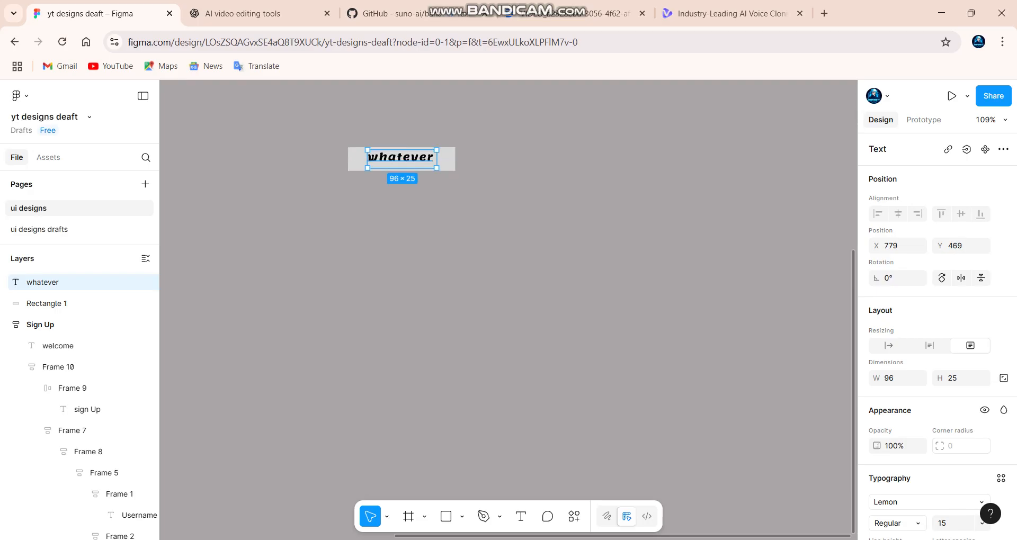
# Give the rectangle a linear gradient fill rotated to run vertically, with the 0% stop set to red FF1414.
pyautogui.click(446, 161)
pyautogui.scroll(-2, 934, 317)
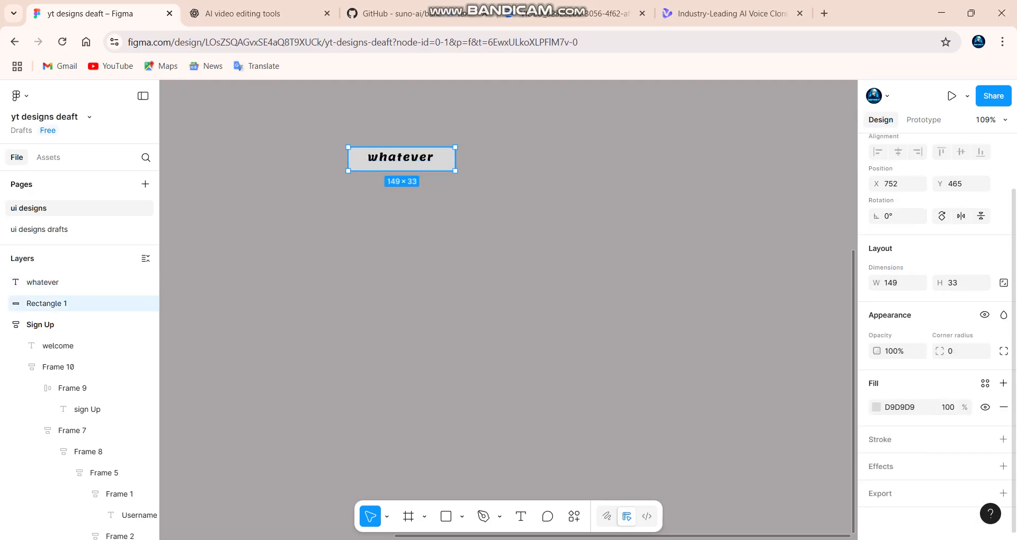
pyautogui.click(876, 407)
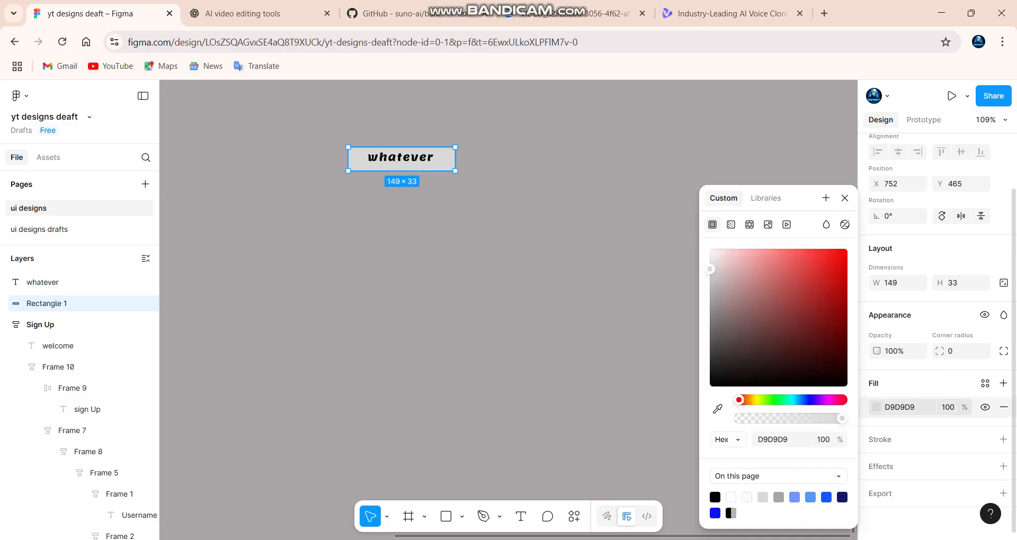
pyautogui.click(731, 225)
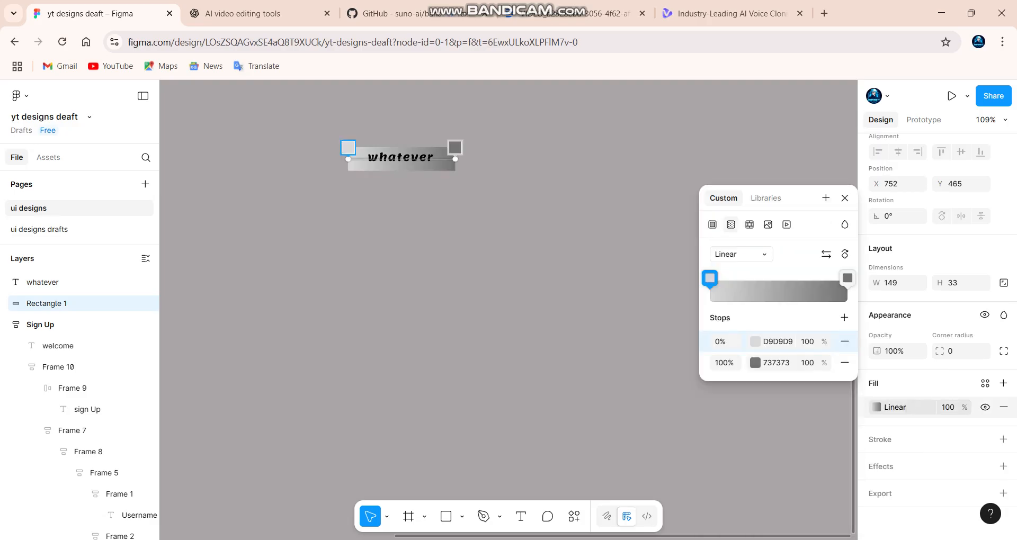
pyautogui.click(845, 254)
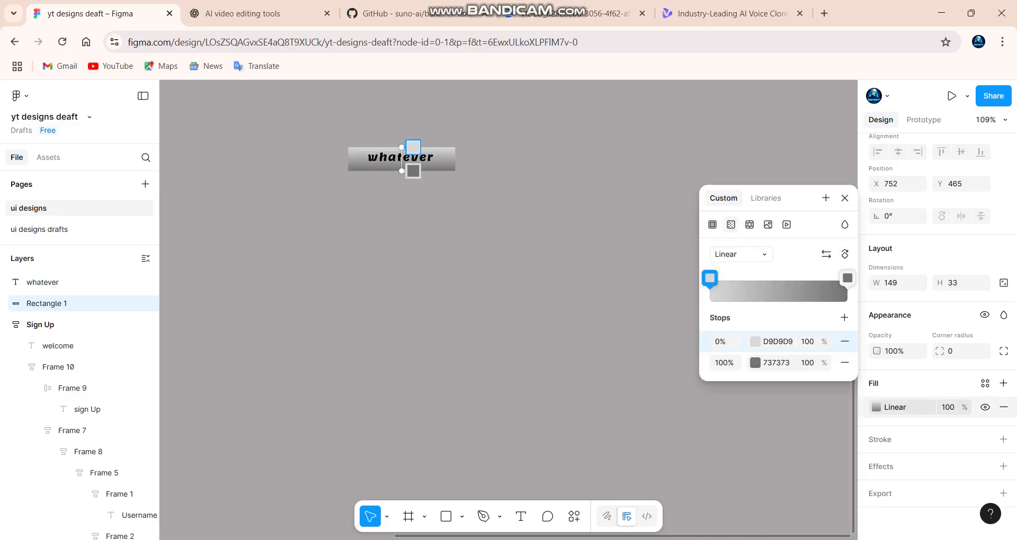
pyautogui.click(755, 342)
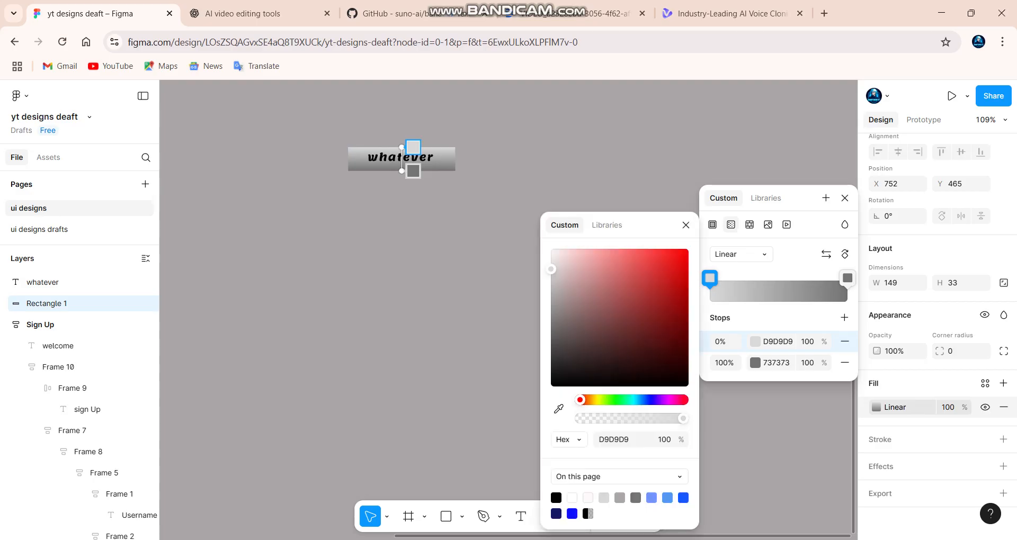
pyautogui.moveTo(551, 269); pyautogui.dragTo(678, 249)
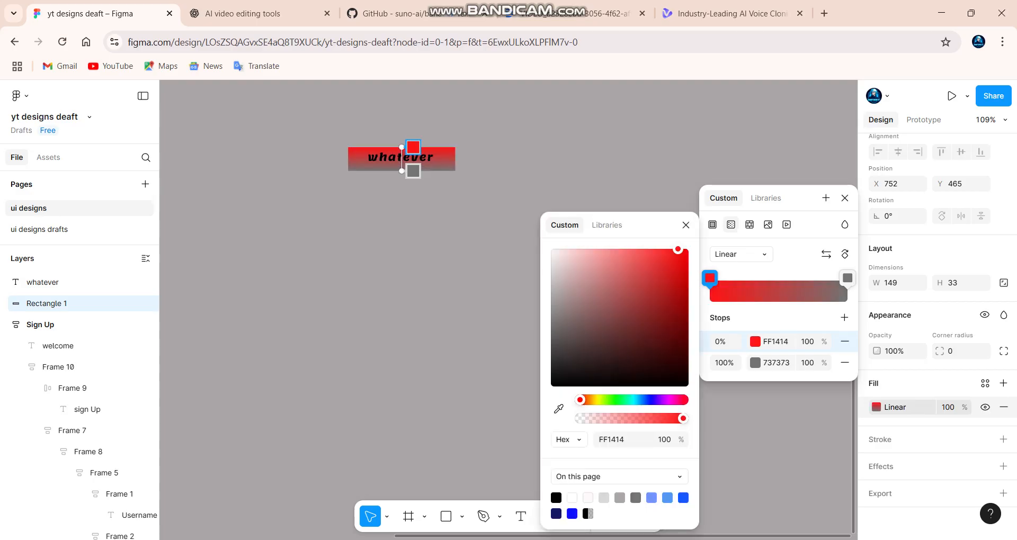
# Set the rectangle gradient's 100% stop to dark purple 7C0996.
pyautogui.click(755, 362)
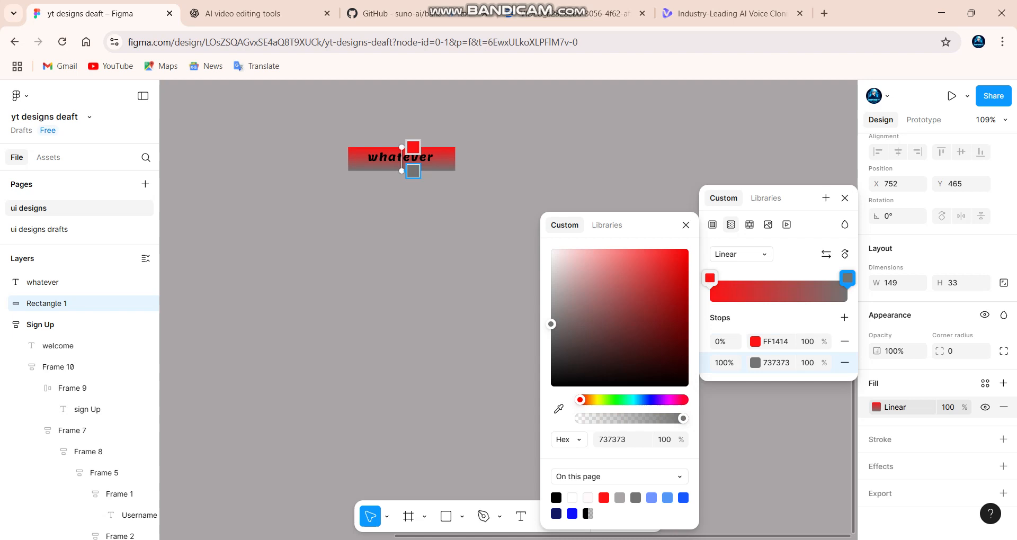
pyautogui.click(650, 399)
pyautogui.click(679, 306)
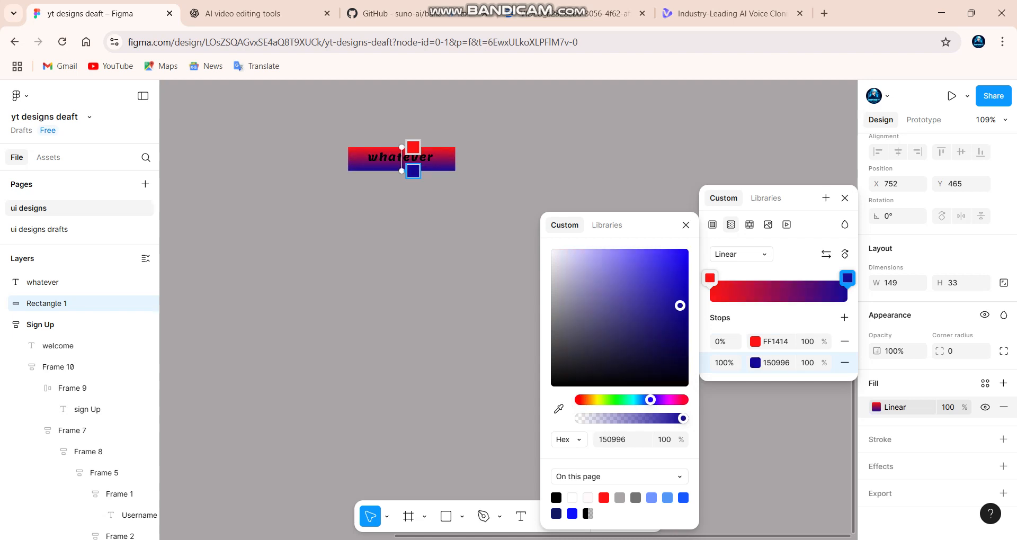
pyautogui.moveTo(650, 399); pyautogui.dragTo(663, 400)
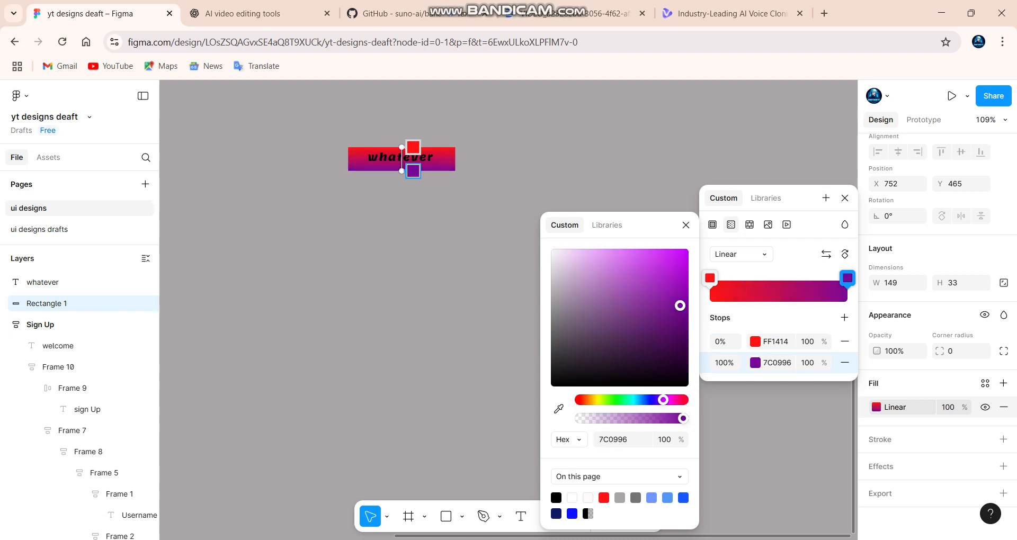
# Change the gradient's 0% stop to violet 9114FF and round the rectangle's corners to a radius of 4.
pyautogui.click(755, 341)
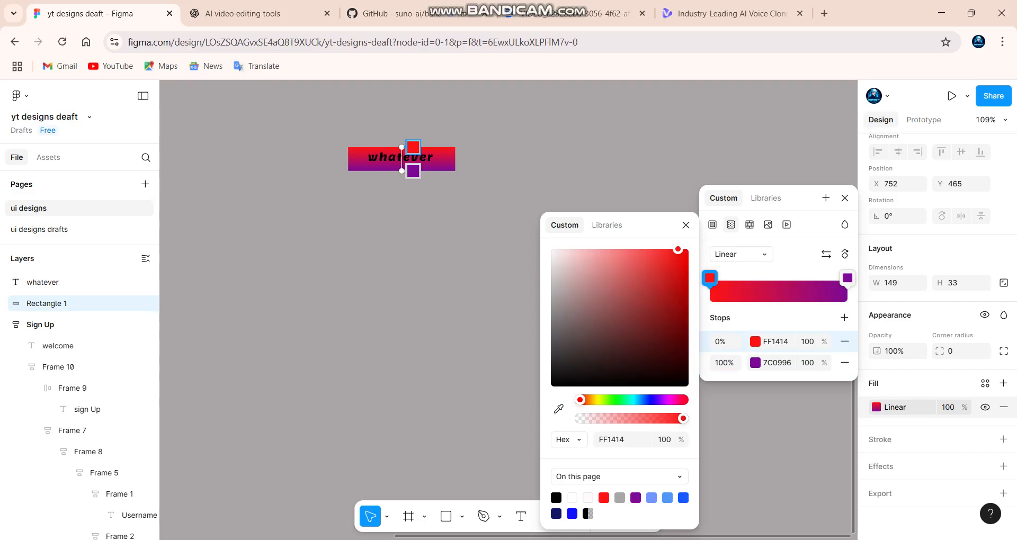
pyautogui.click(658, 400)
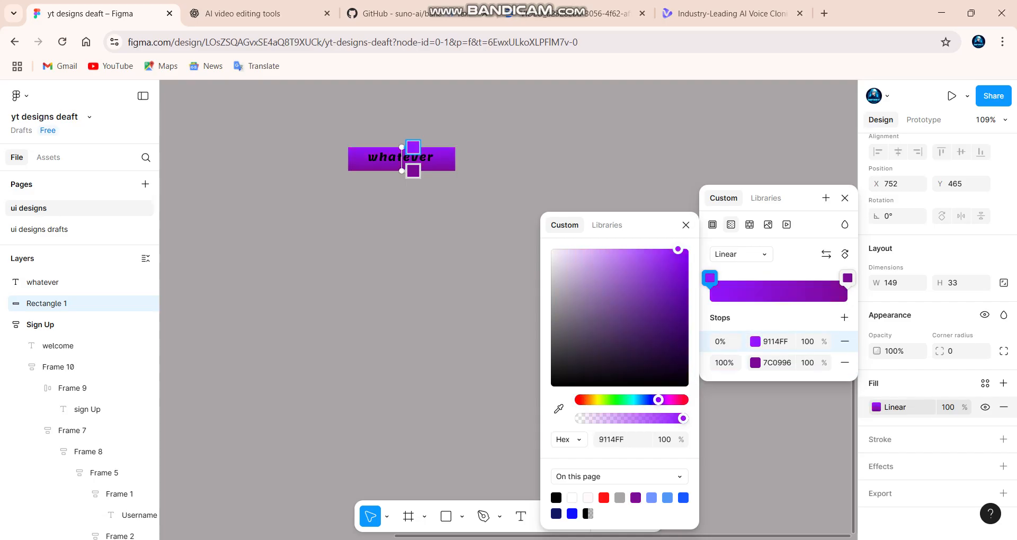
pyautogui.press('Escape')
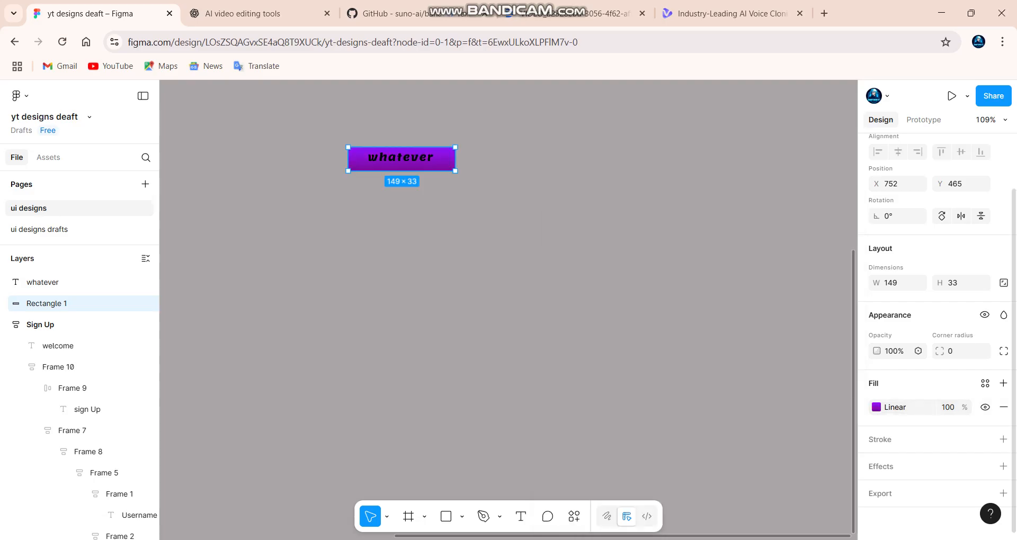
pyautogui.moveTo(939, 351); pyautogui.dragTo(995, 358)
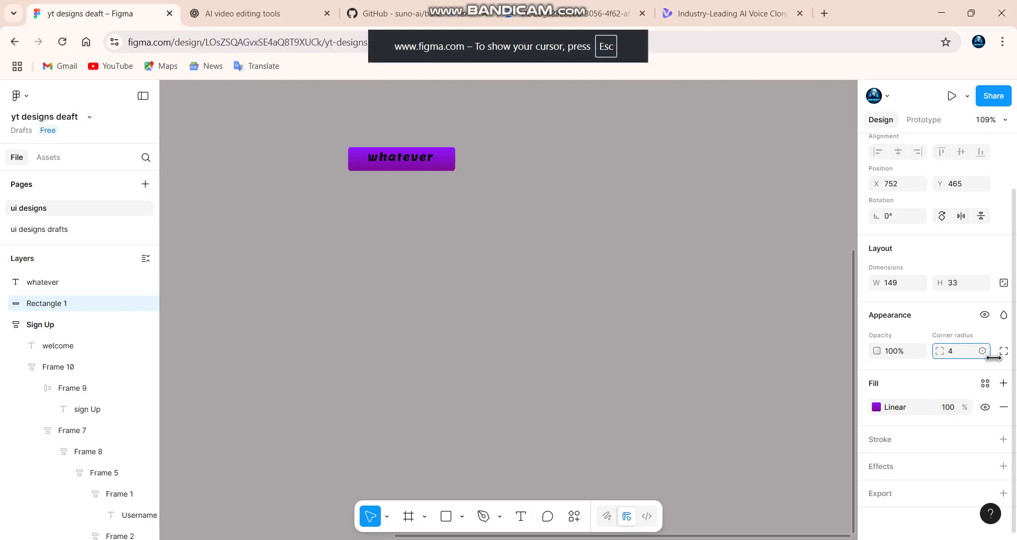
pyautogui.press('Escape')
# Nudge the "whatever" text slightly to the right on the button and change its fill colour to white.
pyautogui.scroll(4, 538, 230)
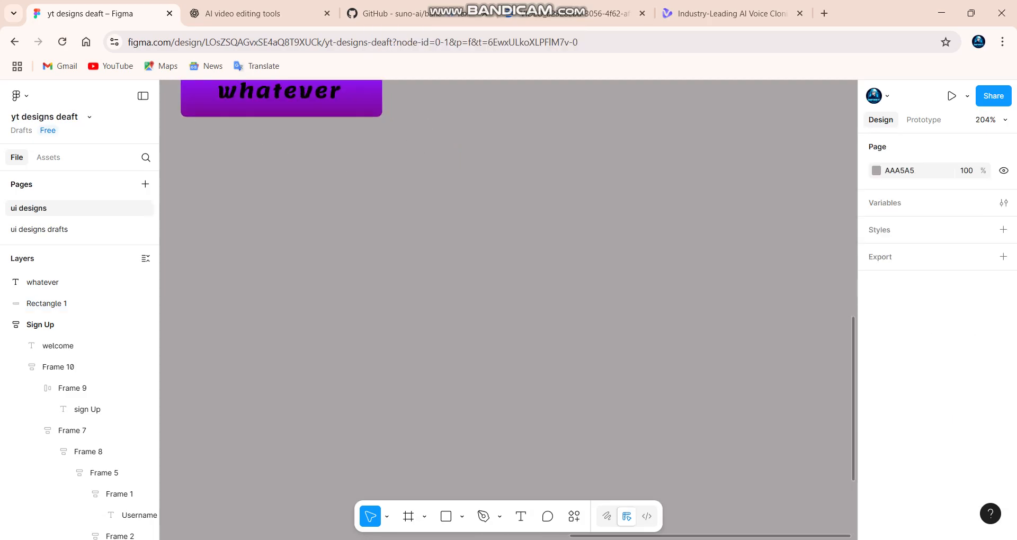
pyautogui.hscroll(-5, 538, 231)
pyautogui.scroll(2, 539, 231)
pyautogui.scroll(3, 538, 231)
pyautogui.moveTo(538, 231)
pyautogui.mouseDown()
pyautogui.moveTo(552, 219)
pyautogui.moveTo(548, 233)
pyautogui.mouseUp()
pyautogui.scroll(-5, 937, 318)
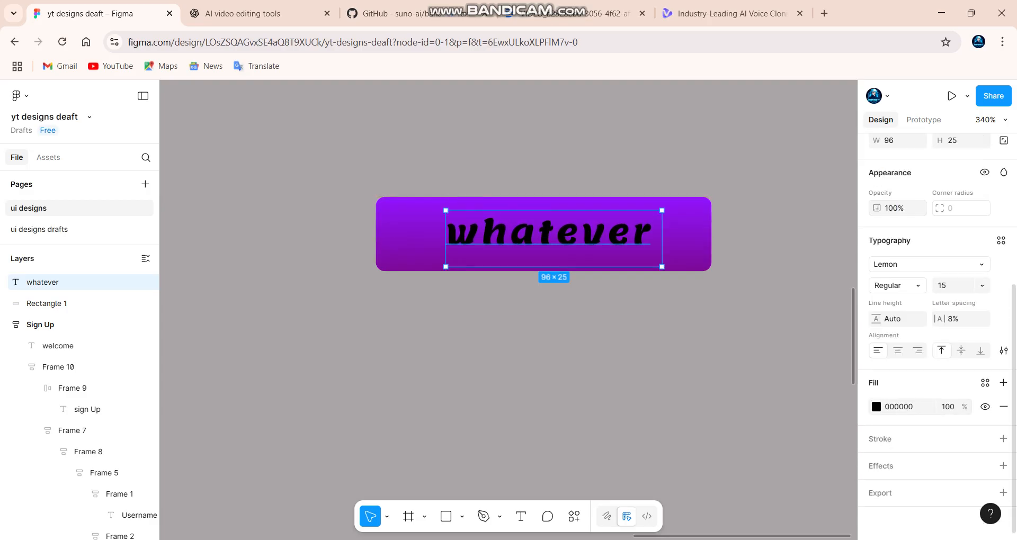
pyautogui.click(876, 407)
pyautogui.click(713, 251)
pyautogui.click(466, 307)
# Enlarge the purple gradient rectangle behind the "whatever" text to 176 × 64.
pyautogui.hscroll(3, 463, 304)
pyautogui.scroll(-3, 462, 305)
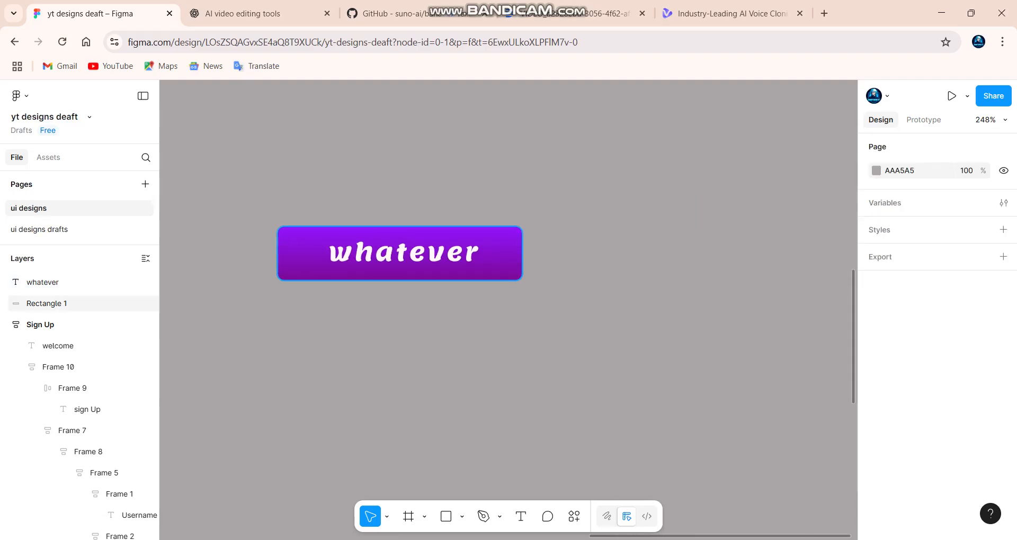
pyautogui.click(495, 268)
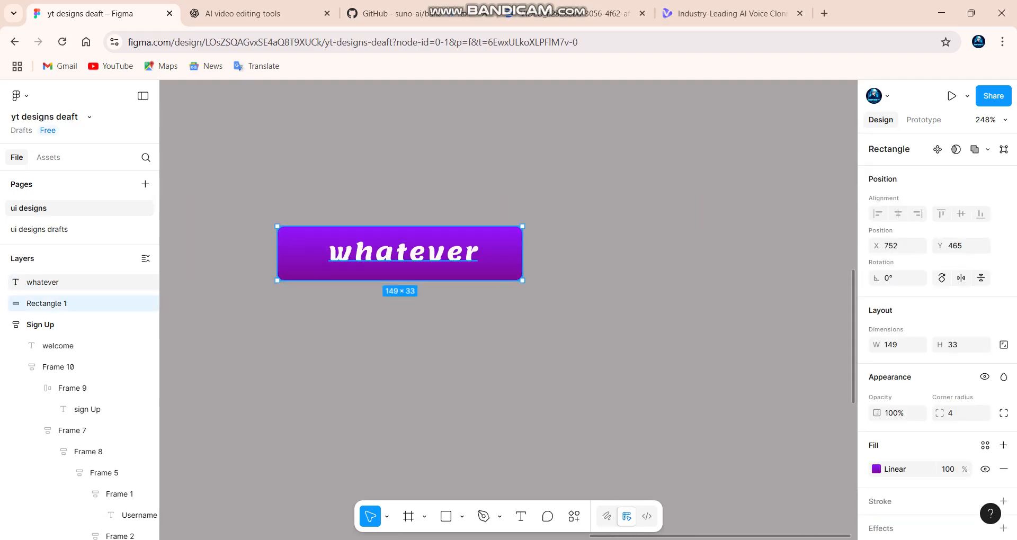
pyautogui.moveTo(522, 253); pyautogui.dragTo(566, 253)
pyautogui.moveTo(422, 281); pyautogui.dragTo(422, 332)
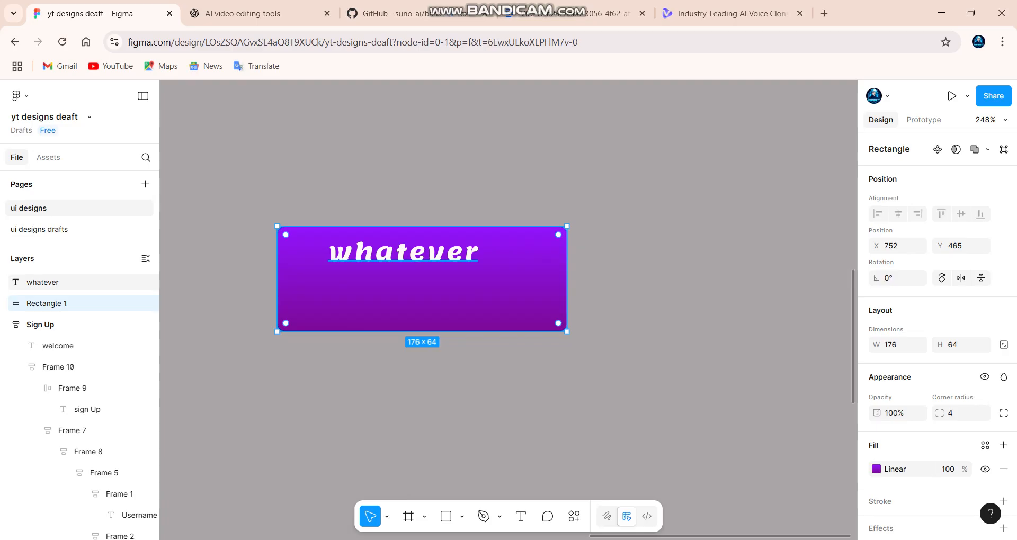
# Reposition the "whatever" text at the centre of the enlarged purple rectangle, at X 792, Y 484.
pyautogui.click(405, 253)
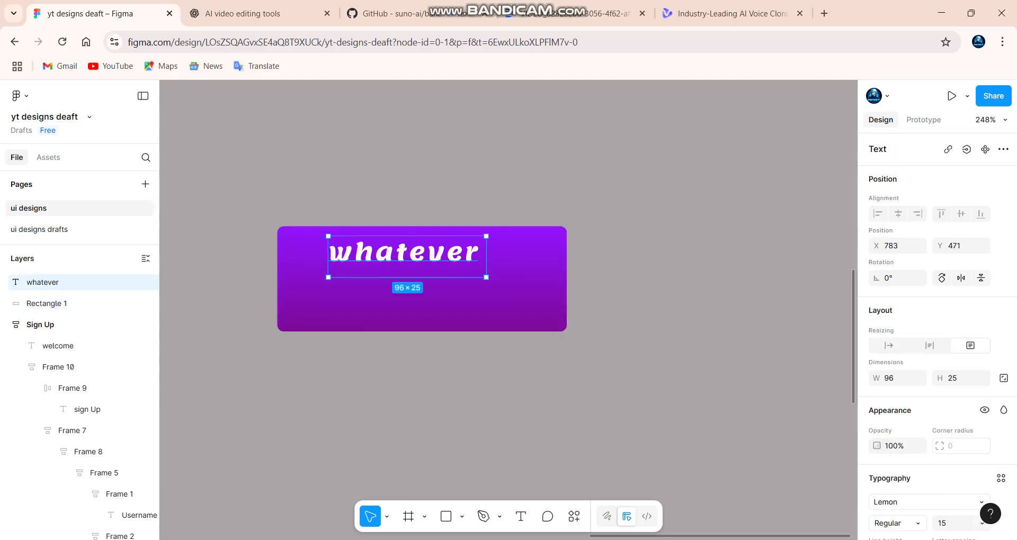
pyautogui.click(418, 371)
pyautogui.moveTo(405, 254); pyautogui.dragTo(418, 275)
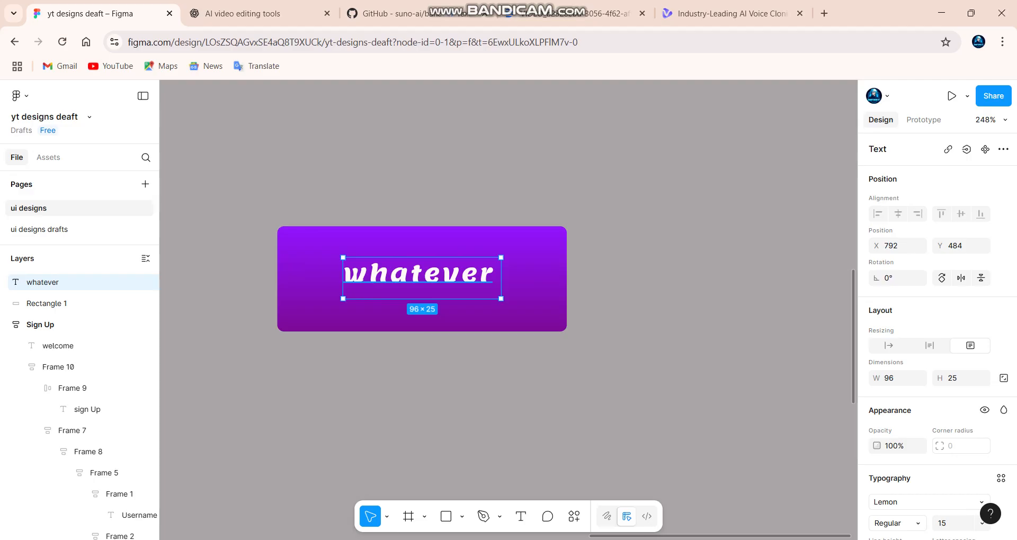
pyautogui.click(544, 288)
pyautogui.scroll(-2, 544, 289)
pyautogui.hscroll(2, 544, 289)
pyautogui.scroll(-4, 544, 289)
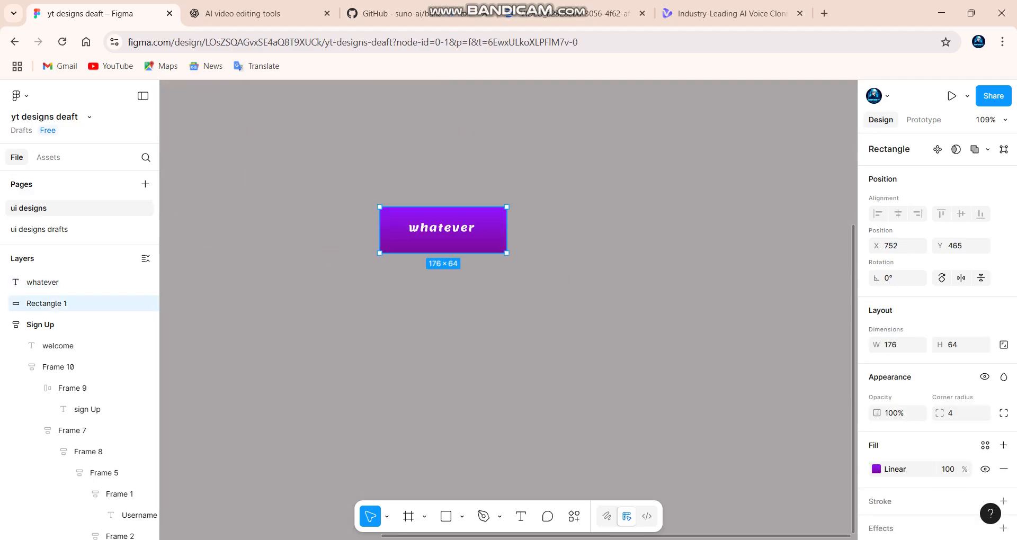
pyautogui.hscroll(1, 544, 288)
# Move the "whatever" text off the button onto empty canvas and delete the purple rectangle.
pyautogui.click(43, 281)
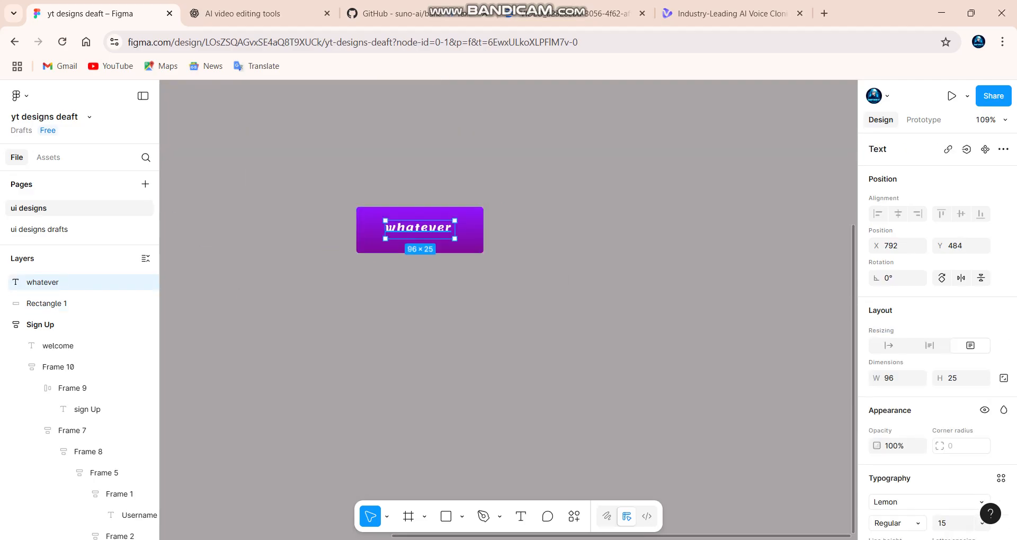
pyautogui.moveTo(420, 230); pyautogui.dragTo(611, 256)
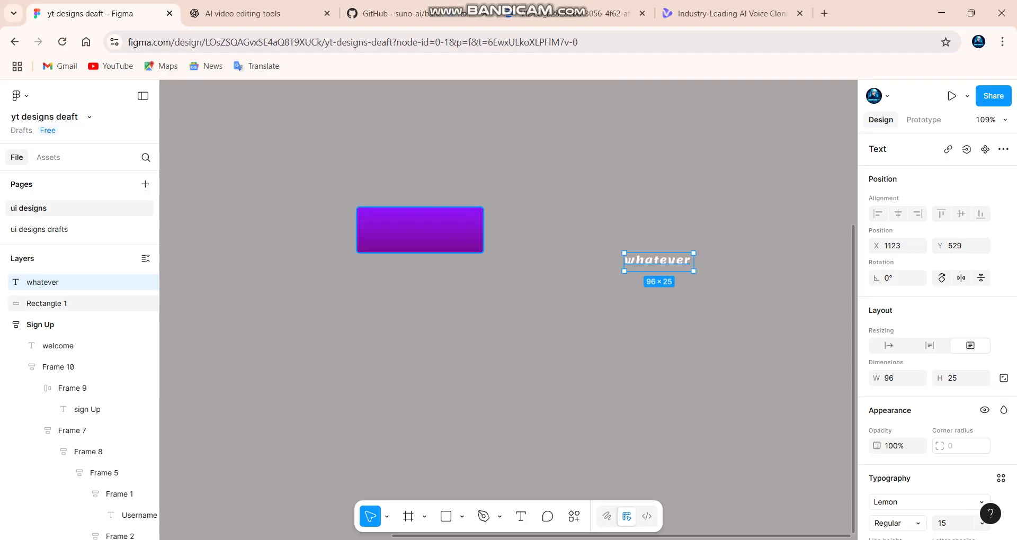
pyautogui.click(46, 303)
pyautogui.press('Delete')
# Wrap the "whatever" text in an auto layout frame.
pyautogui.hscroll(3, 509, 310)
pyautogui.hscroll(4, 305, 228)
pyautogui.hscroll(-3, 305, 228)
pyautogui.scroll(4, 305, 229)
pyautogui.hscroll(4, 304, 229)
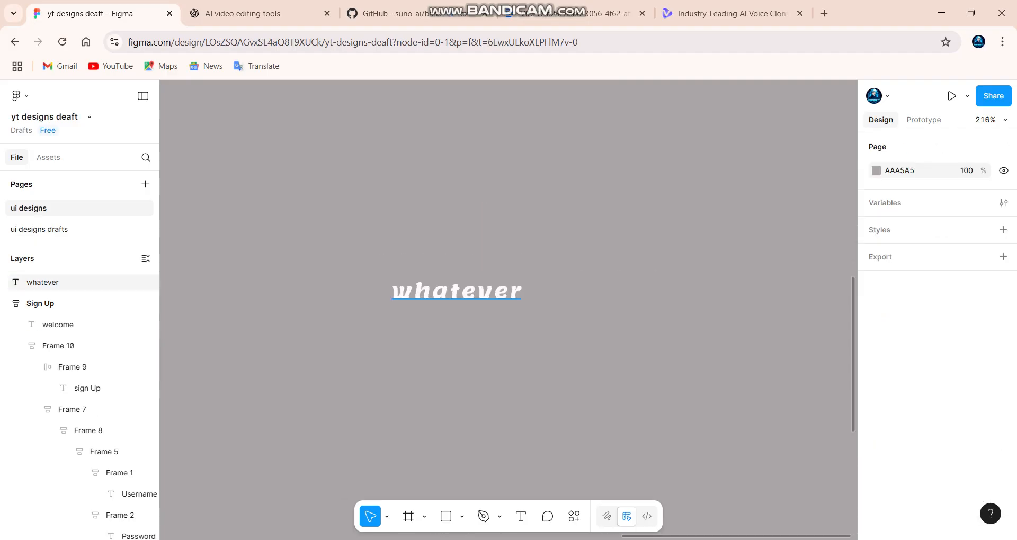
pyautogui.click(458, 292)
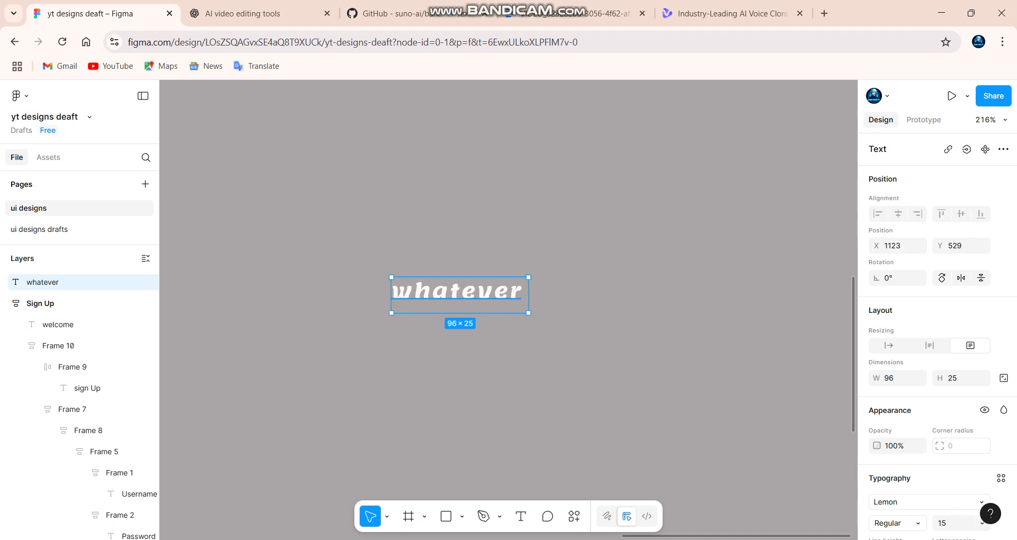
pyautogui.hotkey('shift', 'a')
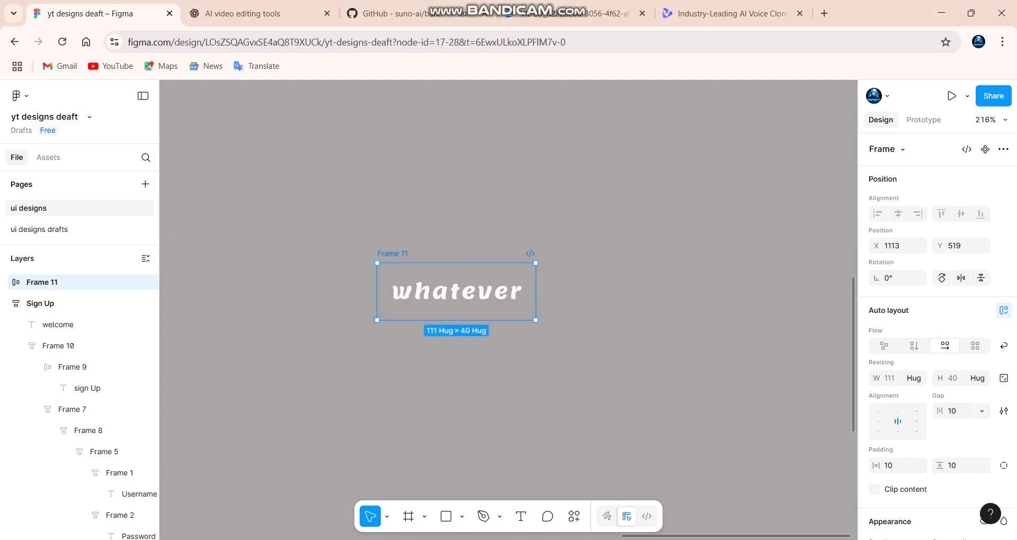
# Give the auto layout frame a linear gradient fill with the 0% stop set to blue 24A0EC.
pyautogui.scroll(-3, 937, 339)
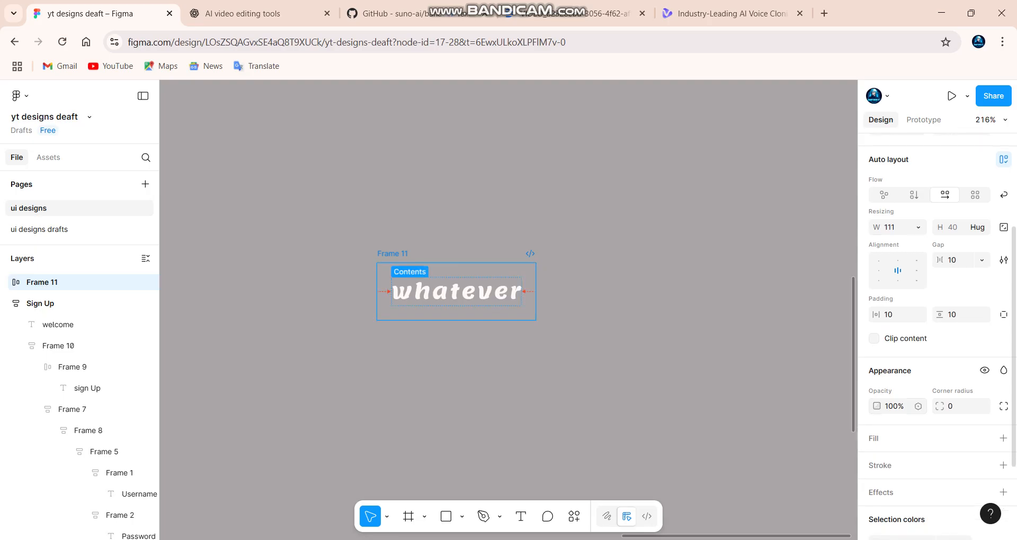
pyautogui.scroll(-2, 932, 438)
pyautogui.click(1003, 328)
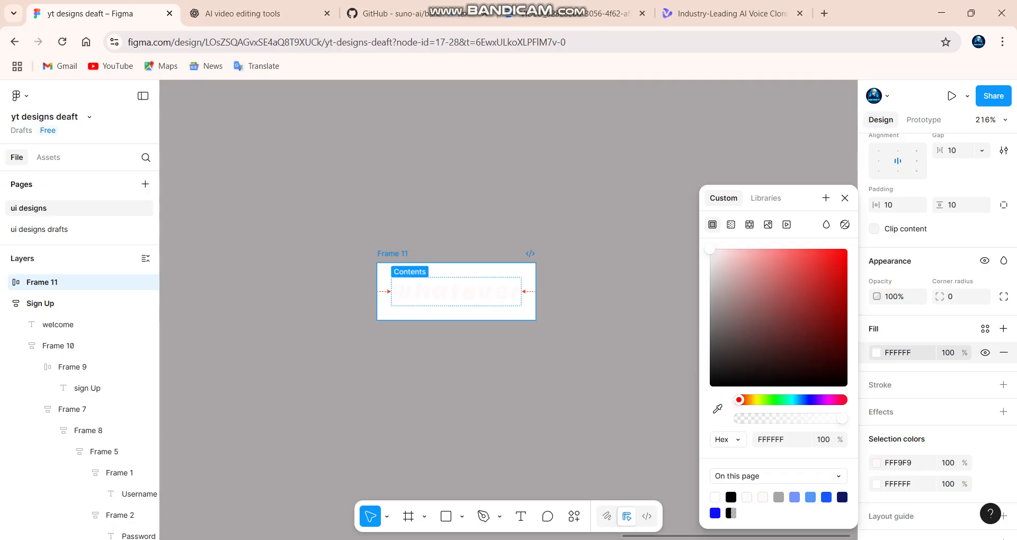
pyautogui.click(731, 224)
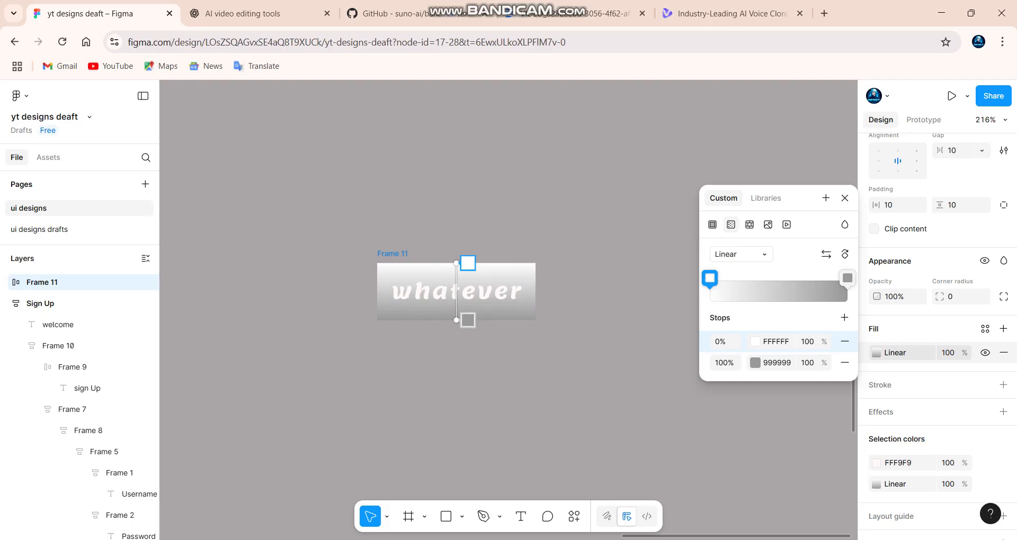
pyautogui.click(755, 342)
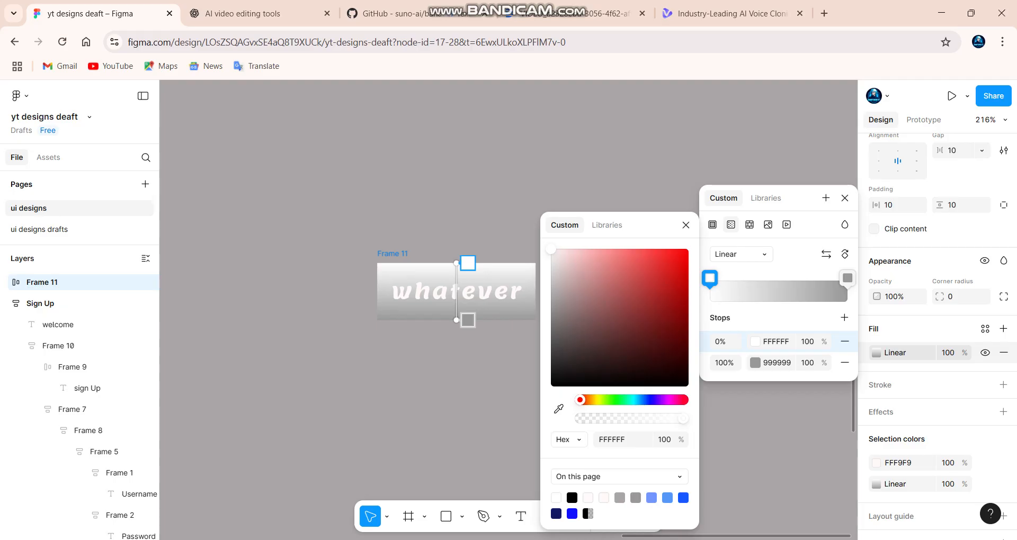
pyautogui.click(638, 399)
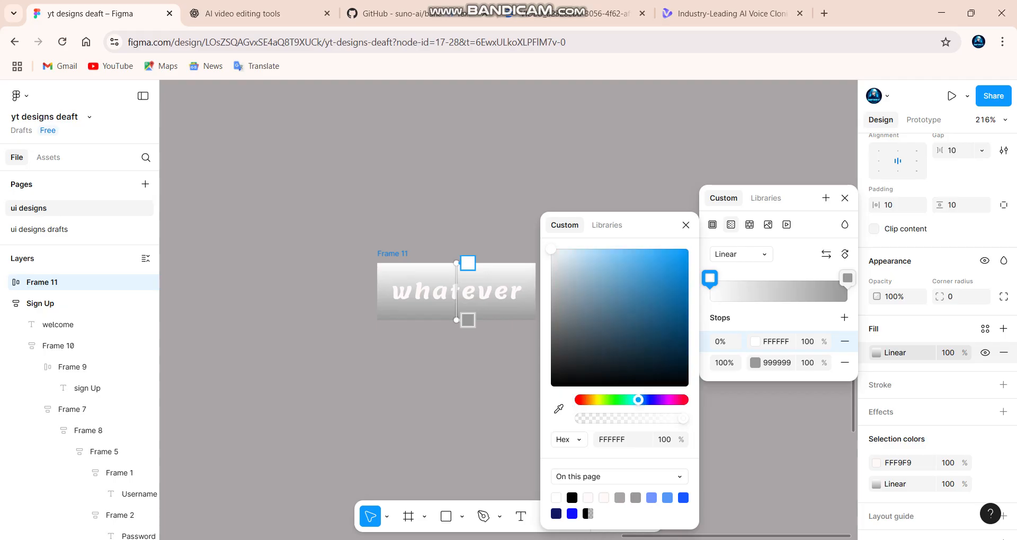
pyautogui.click(667, 259)
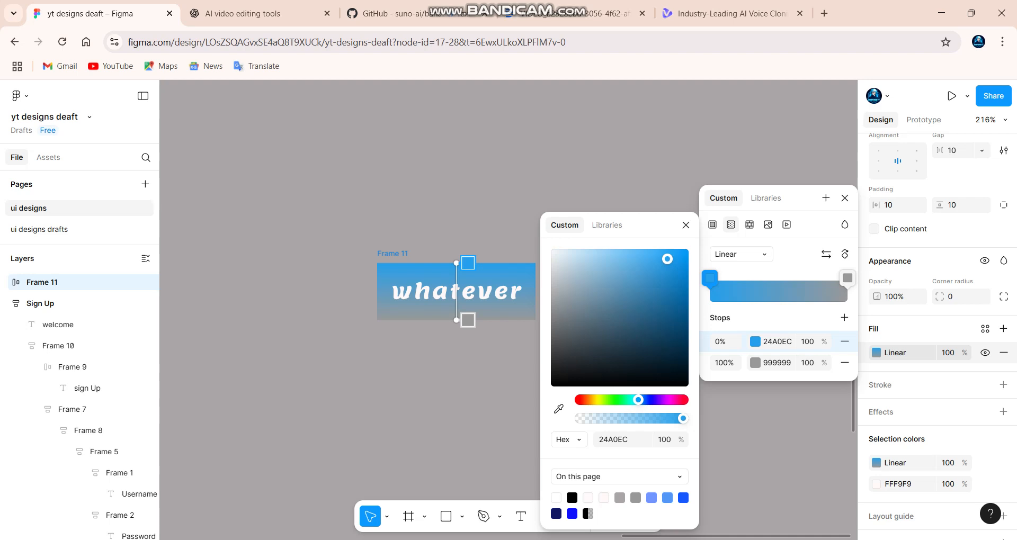
pyautogui.click(755, 362)
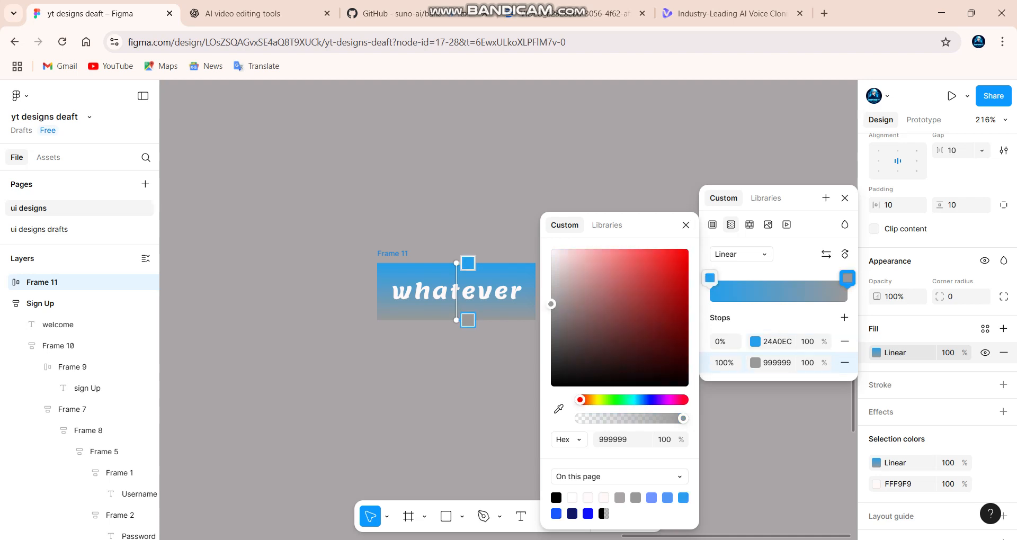
pyautogui.click(647, 400)
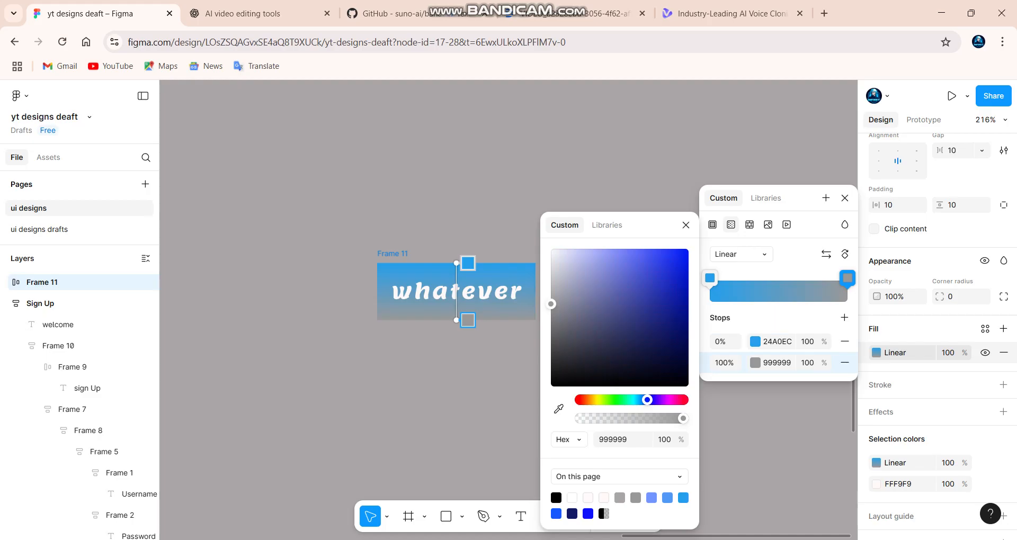
pyautogui.click(740, 254)
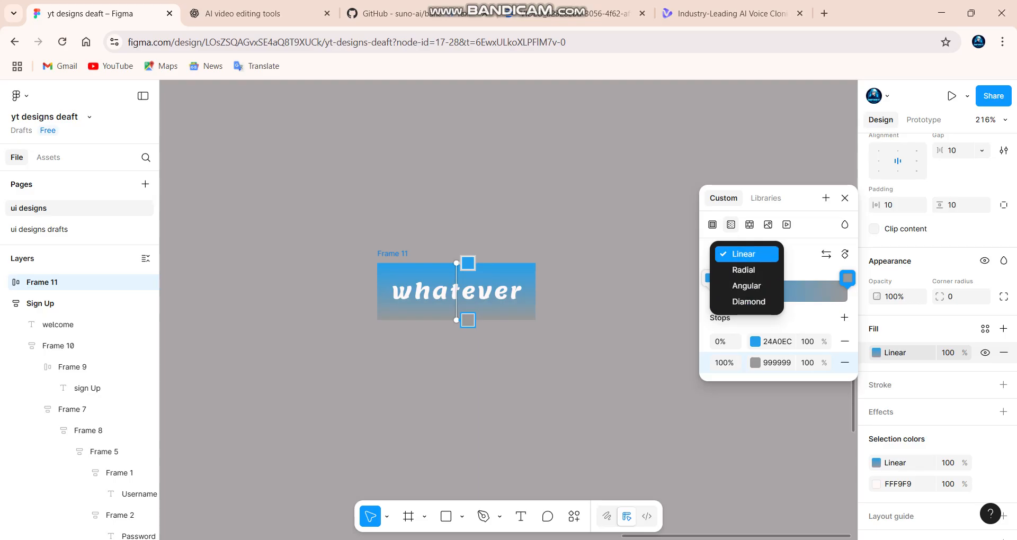
pyautogui.click(745, 255)
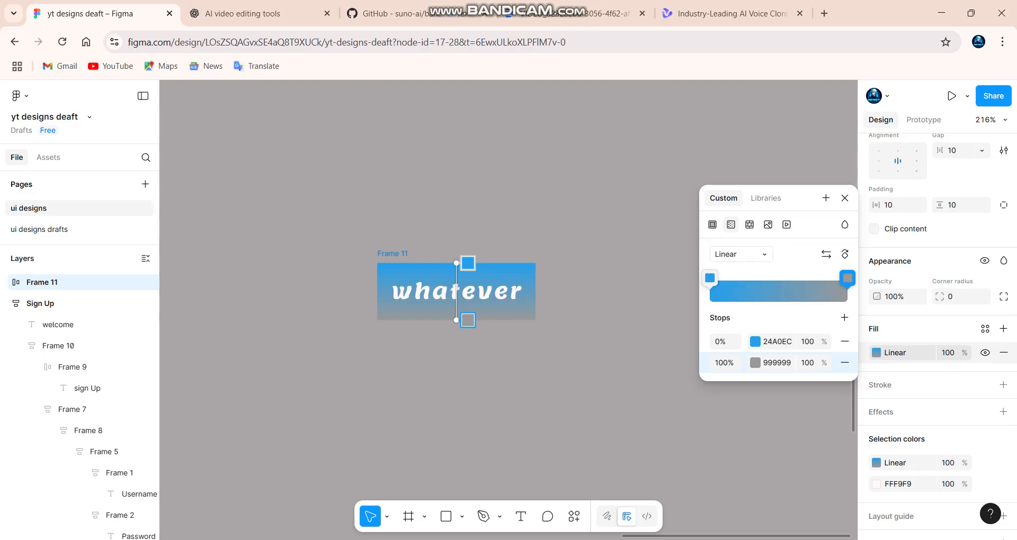
# Set the frame gradient's 100% stop to dark blue 101E7F and close the colour settings.
pyautogui.click(755, 363)
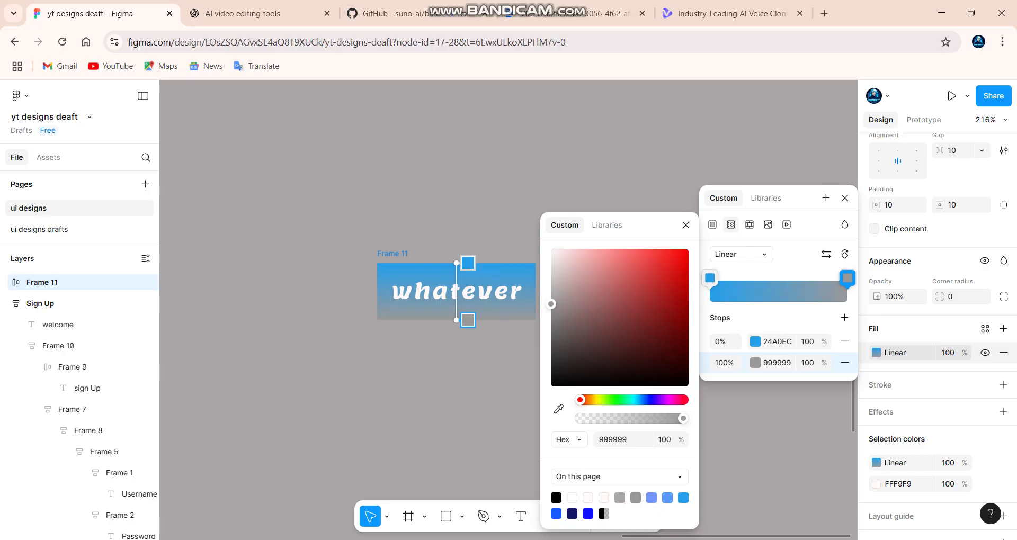
pyautogui.moveTo(580, 400); pyautogui.dragTo(647, 400)
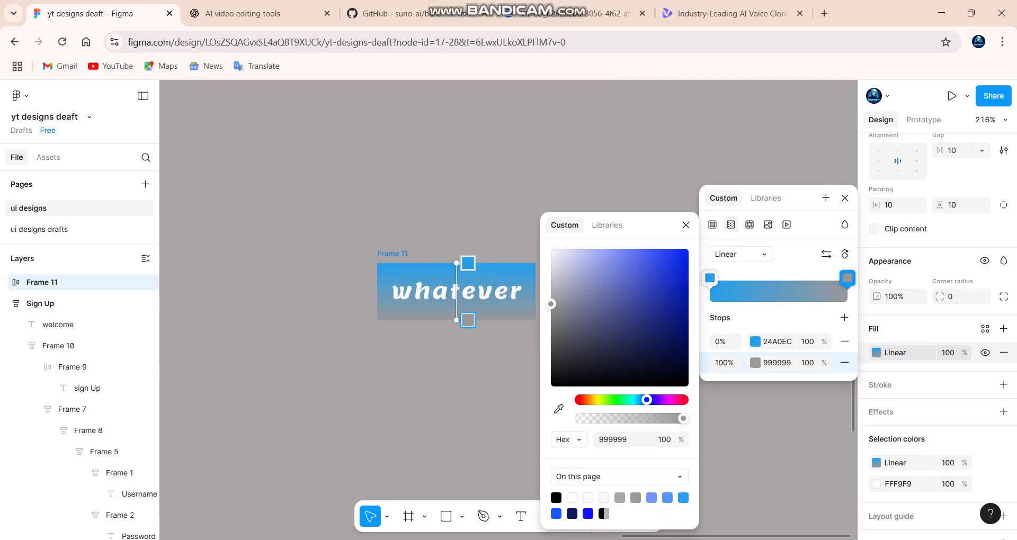
pyautogui.click(671, 318)
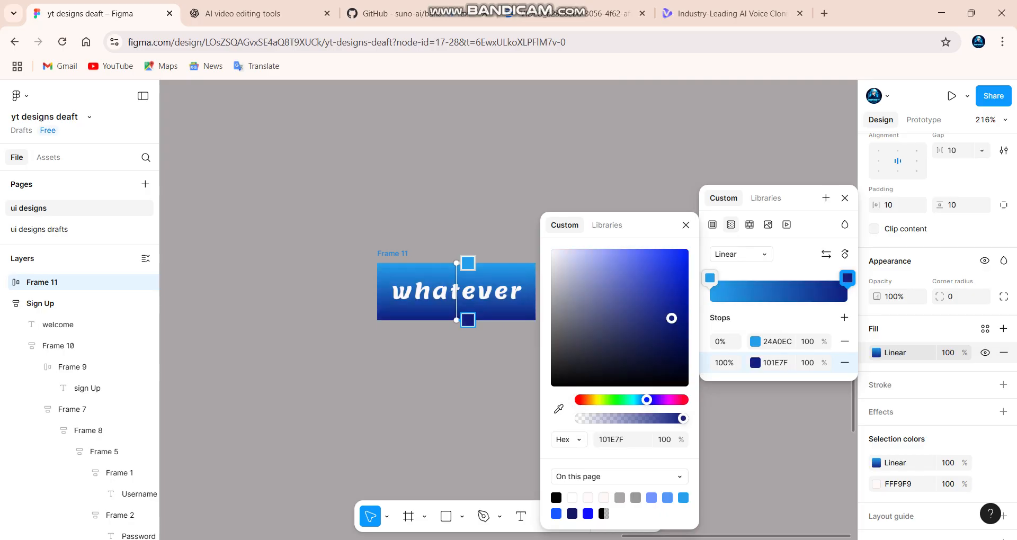
pyautogui.press('Escape')
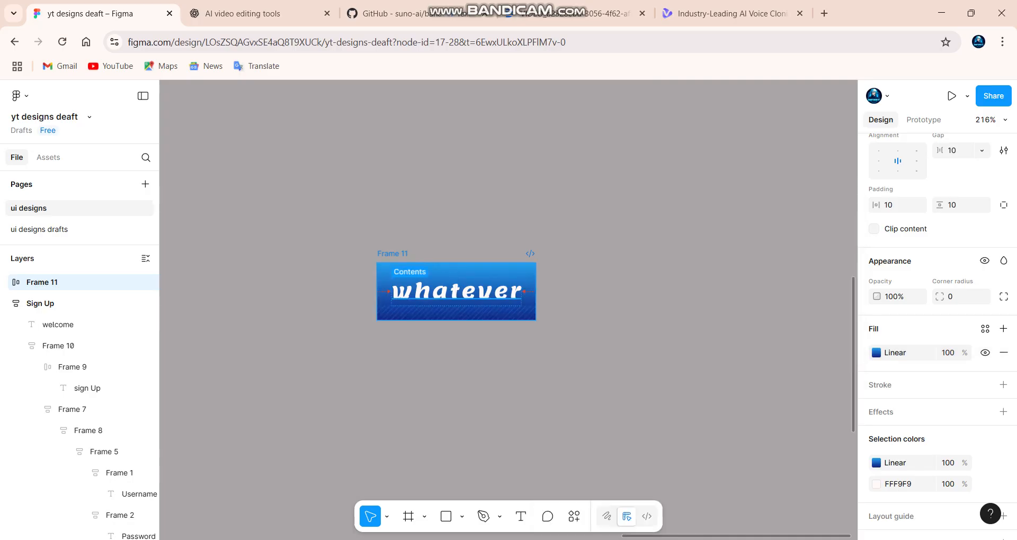
# Round the frame's corners to a radius of 5 and resize the frame to 136 × 33.
pyautogui.click(384, 305)
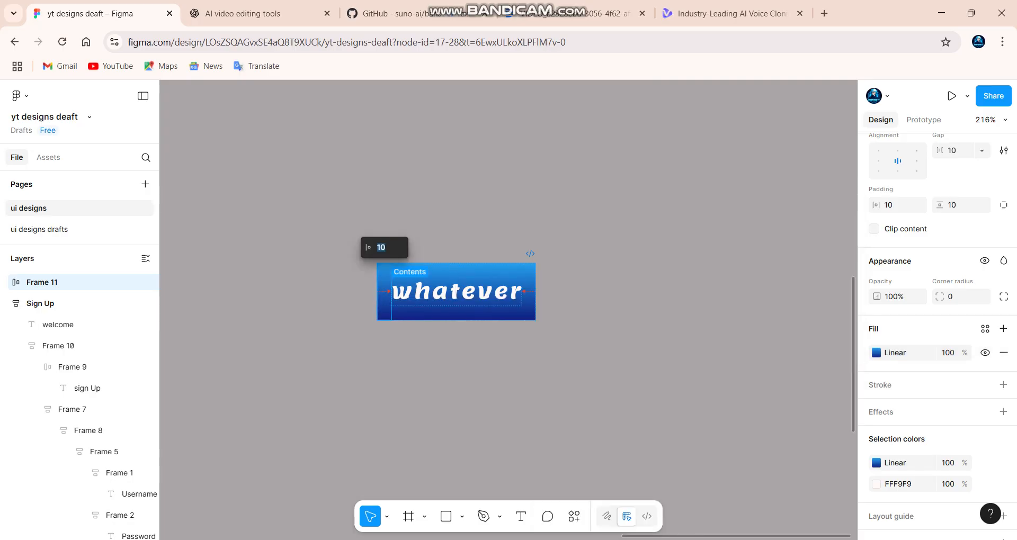
pyautogui.press('Escape')
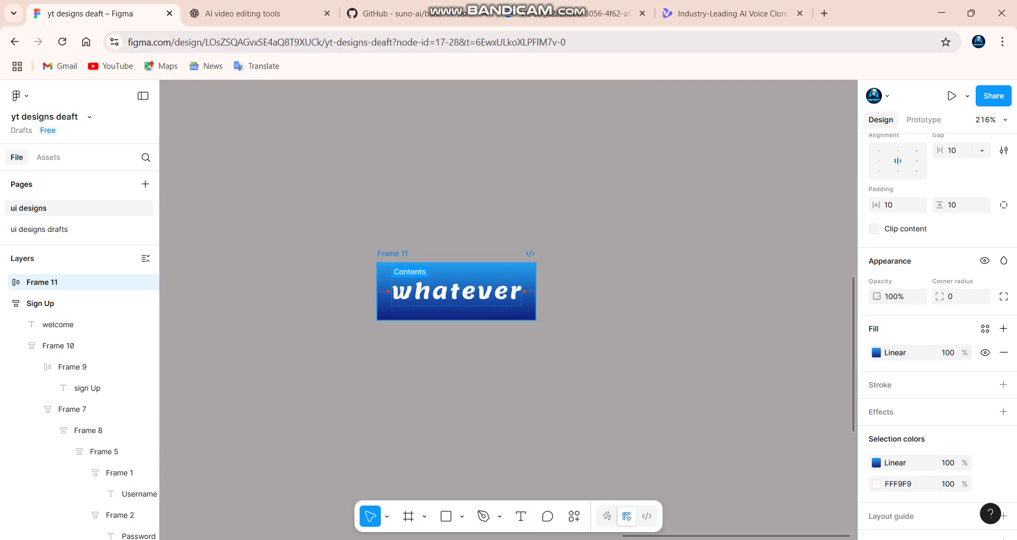
pyautogui.moveTo(939, 297); pyautogui.dragTo(948, 297)
pyautogui.moveTo(536, 291); pyautogui.dragTo(571, 291)
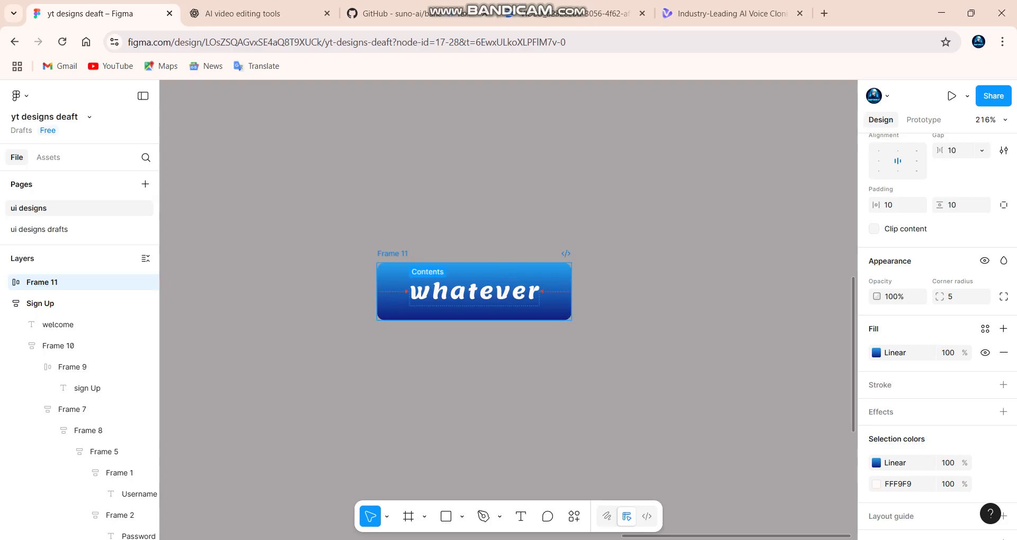
pyautogui.moveTo(474, 321)
pyautogui.mouseDown()
pyautogui.moveTo(474, 348)
pyautogui.moveTo(474, 310)
pyautogui.mouseUp()
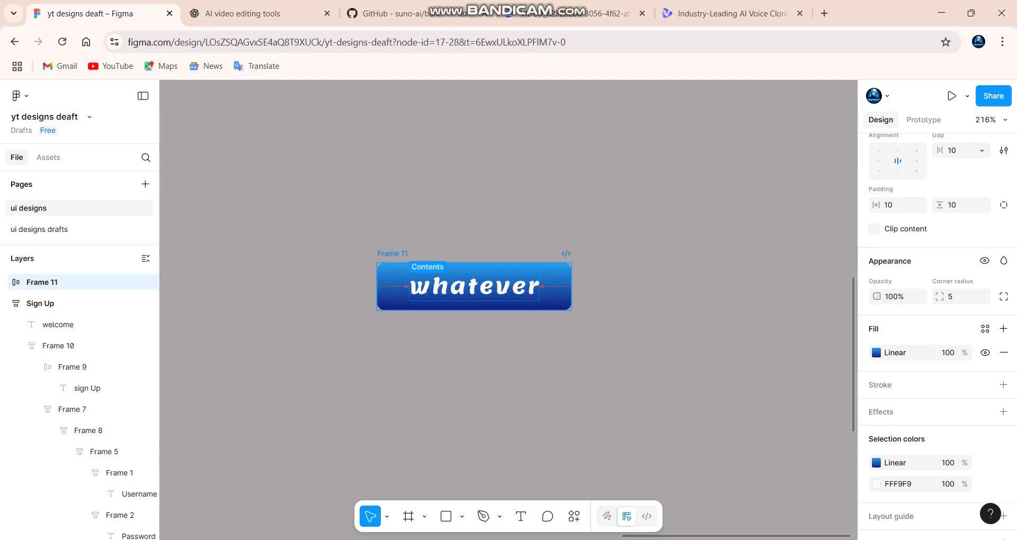
pyautogui.click(606, 274)
# Examine the finished blue button up close, checking its auto layout frame and the text layer nested inside.
pyautogui.scroll(-2, 606, 274)
pyautogui.scroll(2, 606, 274)
pyautogui.scroll(2, 607, 274)
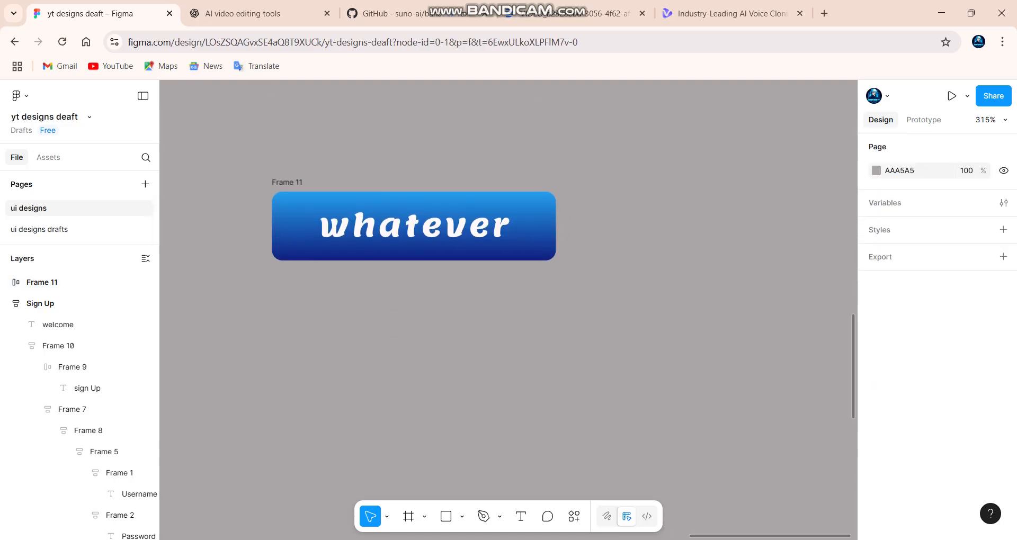
pyautogui.hscroll(-2, 606, 274)
pyautogui.click(500, 248)
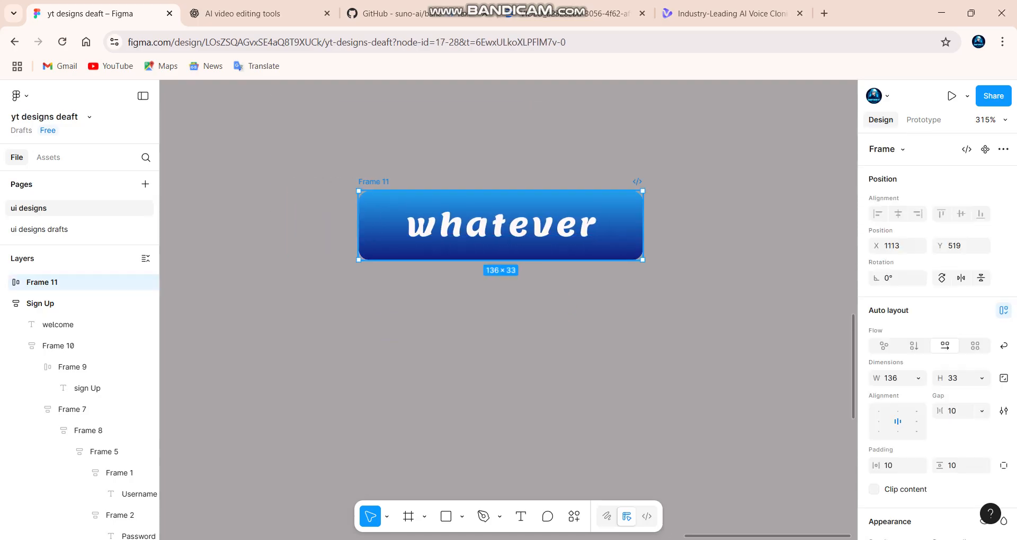
pyautogui.click(500, 227)
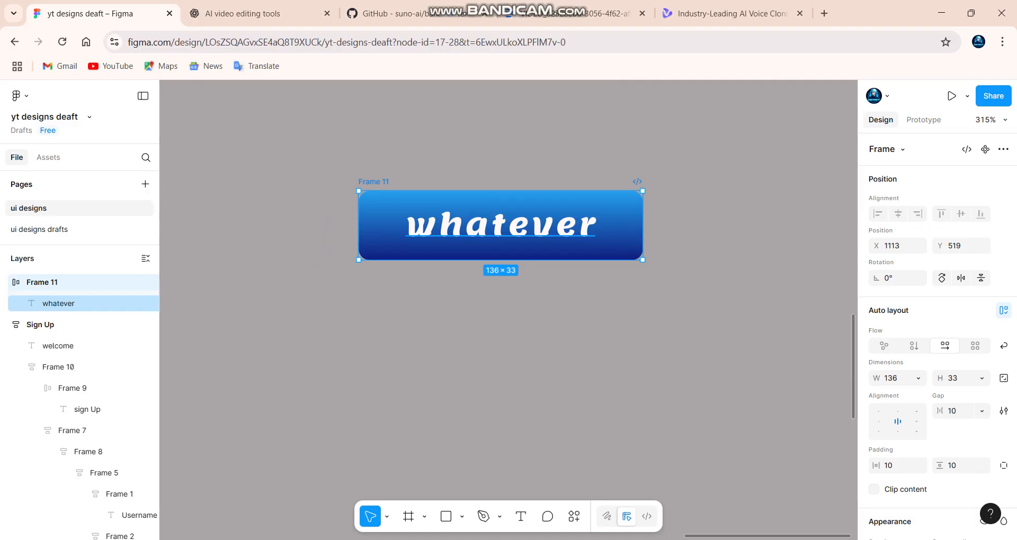
pyautogui.click(500, 250)
pyautogui.click(683, 254)
pyautogui.scroll(-3, 684, 254)
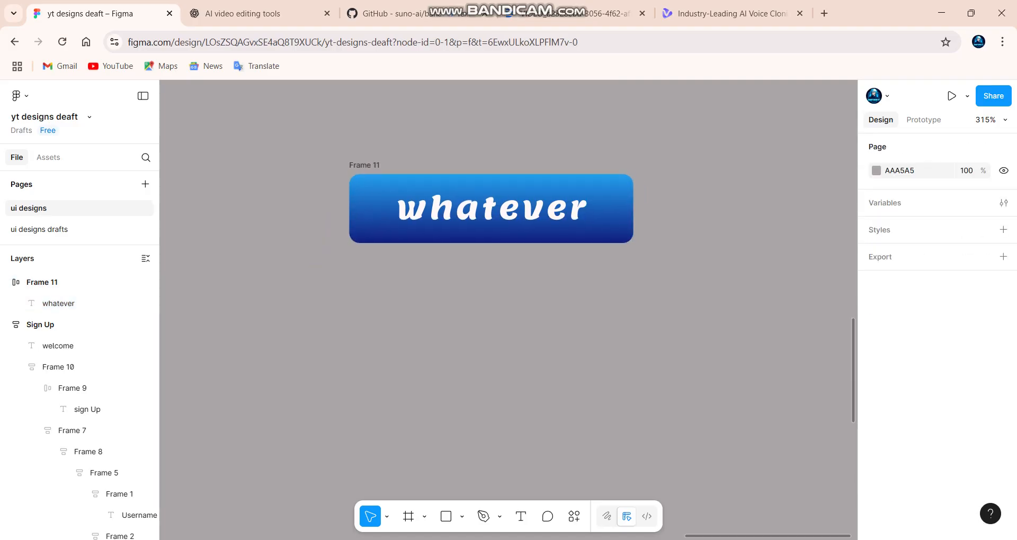
pyautogui.scroll(4, 683, 255)
pyautogui.hscroll(-3, 508, 254)
pyautogui.scroll(1, 508, 254)
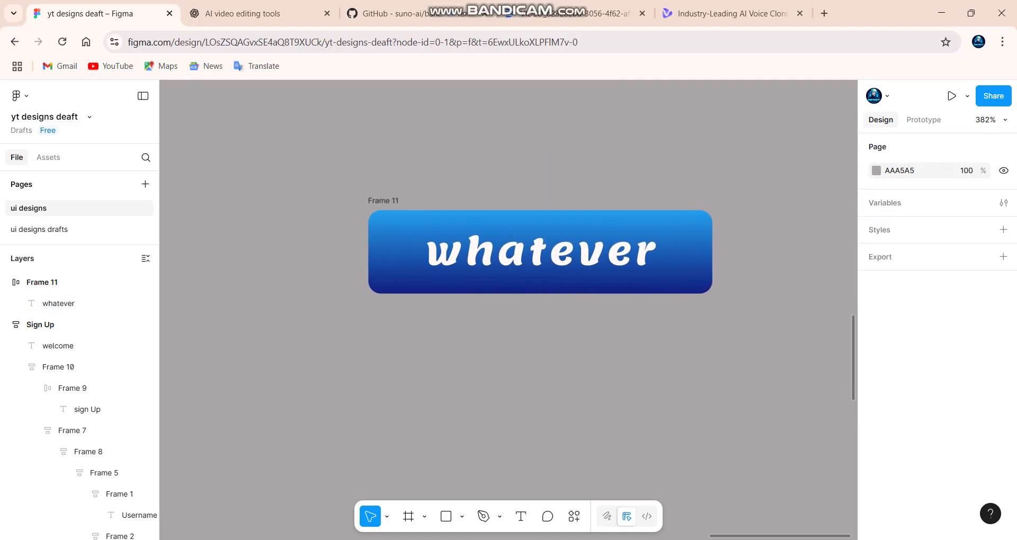
pyautogui.click(609, 279)
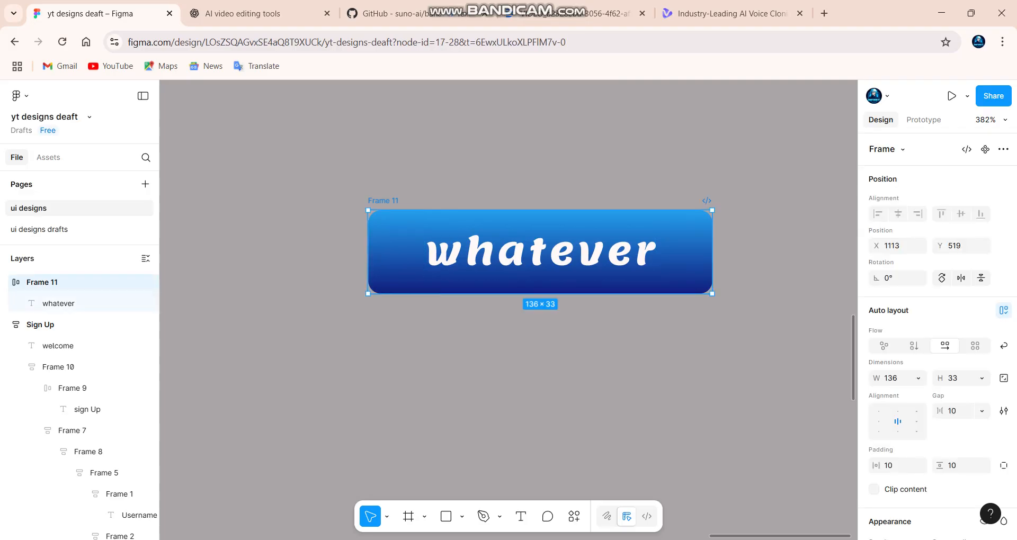
# Inspect the "whatever" text layer inside the blue button, clear the selection and look over the whole button on the canvas.
pyautogui.doubleClick(540, 252)
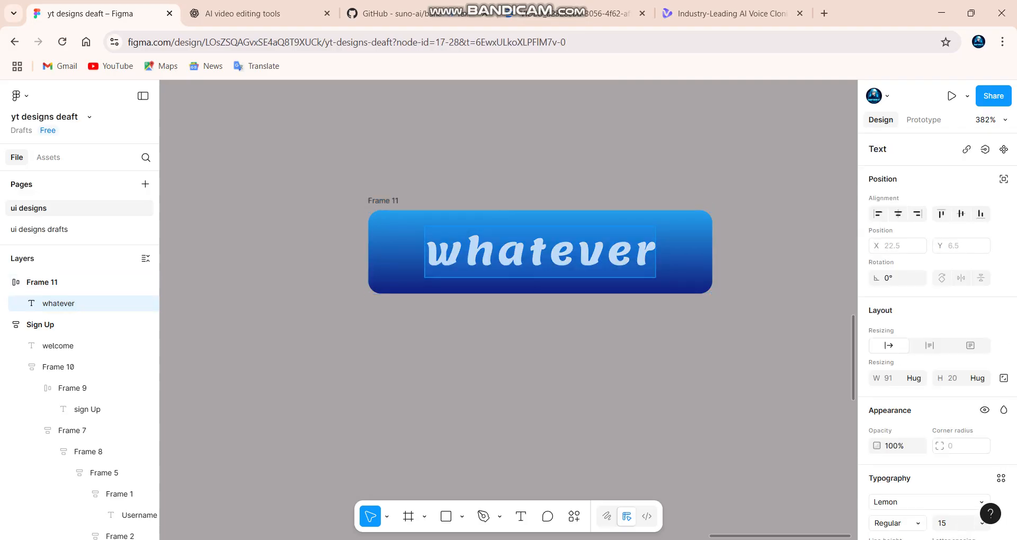
pyautogui.press('Escape')
pyautogui.hscroll(2, 622, 149)
pyautogui.scroll(-3, 622, 149)
pyautogui.scroll(-1, 622, 150)
pyautogui.scroll(-2, 625, 151)
pyautogui.hscroll(-2, 625, 151)
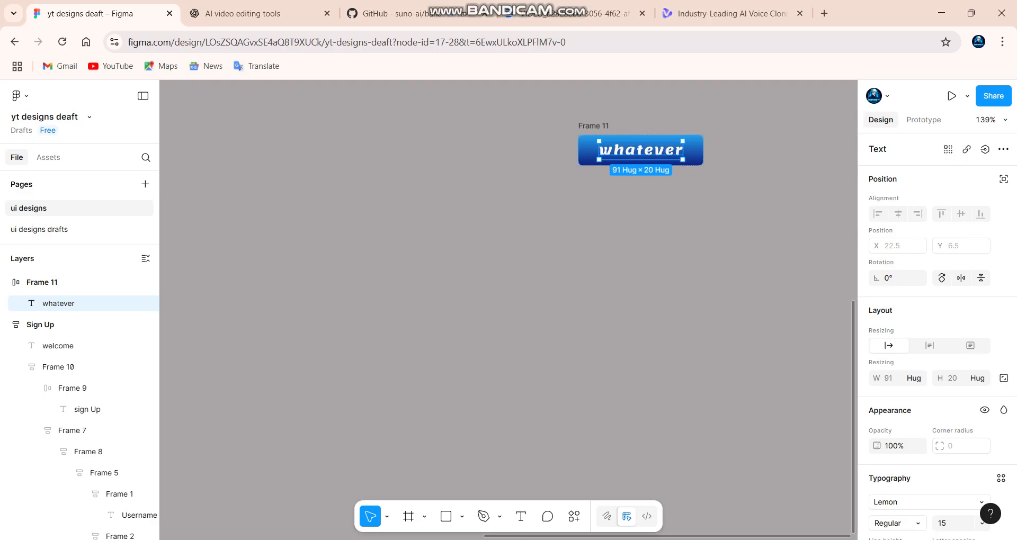
pyautogui.hscroll(-2, 625, 151)
pyautogui.press('Escape')
pyautogui.hscroll(2, 625, 151)
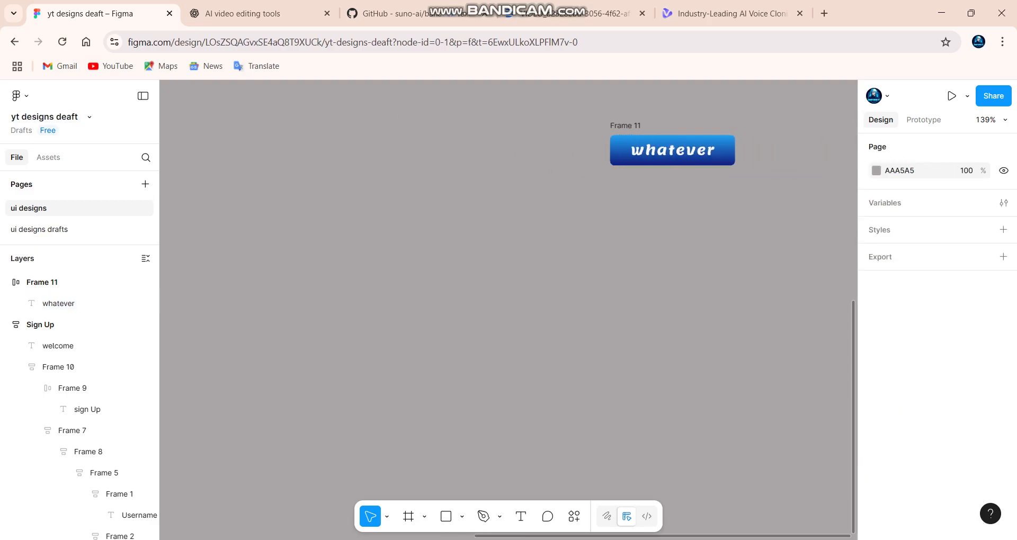
pyautogui.hscroll(3, 609, 192)
pyautogui.scroll(-1, 609, 191)
pyautogui.scroll(-3, 610, 191)
pyautogui.scroll(1, 608, 188)
pyautogui.scroll(3, 608, 188)
pyautogui.hscroll(2, 608, 188)
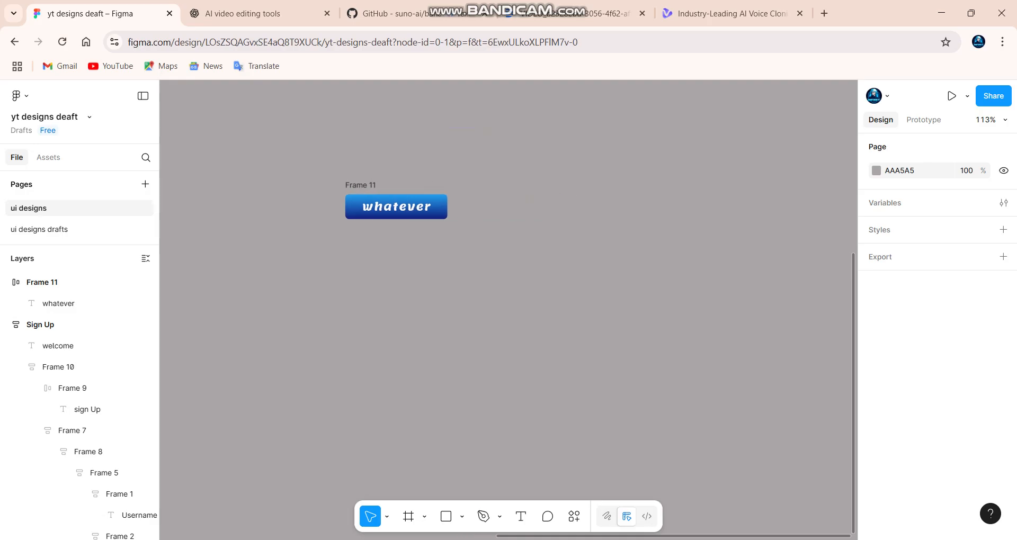
pyautogui.scroll(-1, 509, 310)
pyautogui.hscroll(1, 509, 310)
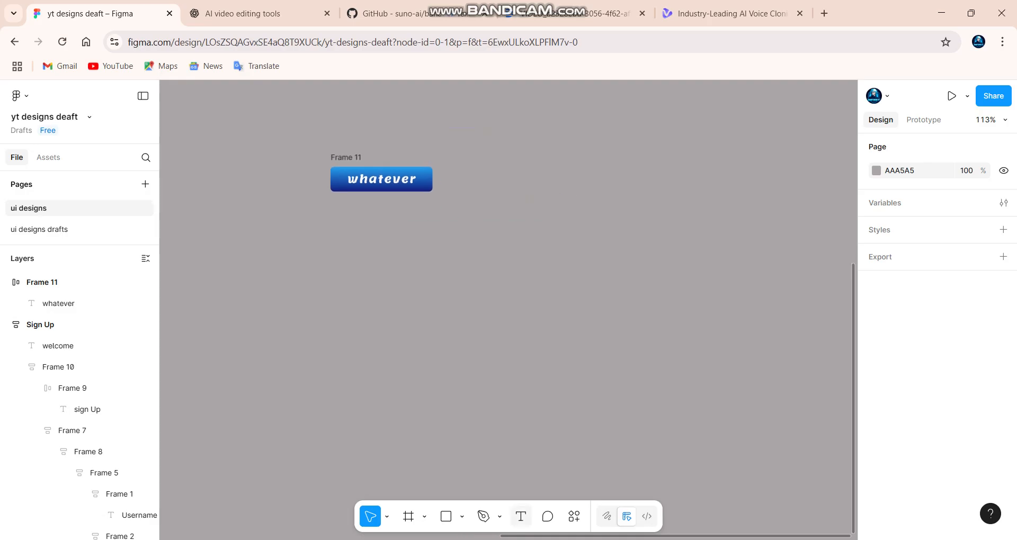
# Add a standalone text layer on the empty canvas below the blue button and enter a person's first name in it.
pyautogui.click(521, 517)
pyautogui.click(527, 377)
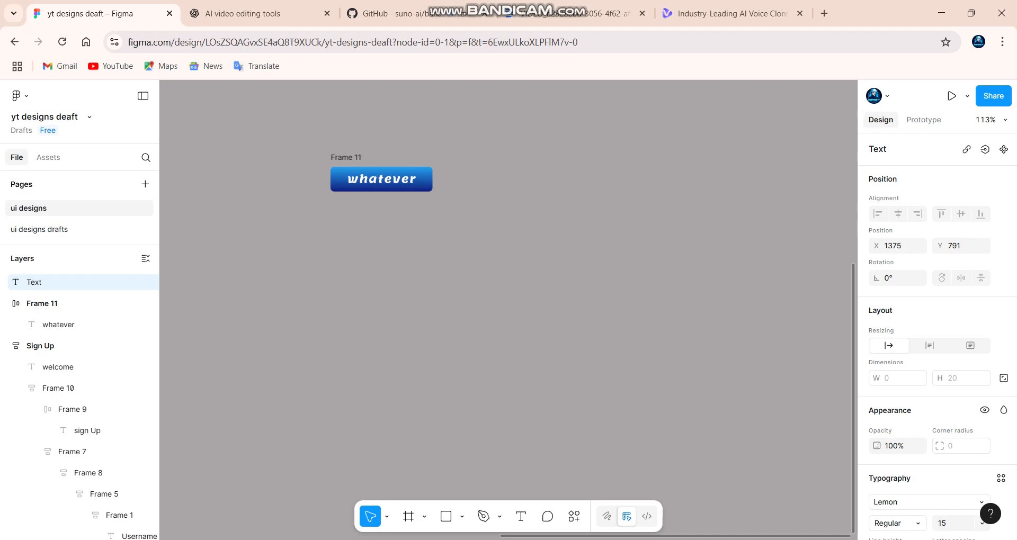
pyautogui.write('ryuga')
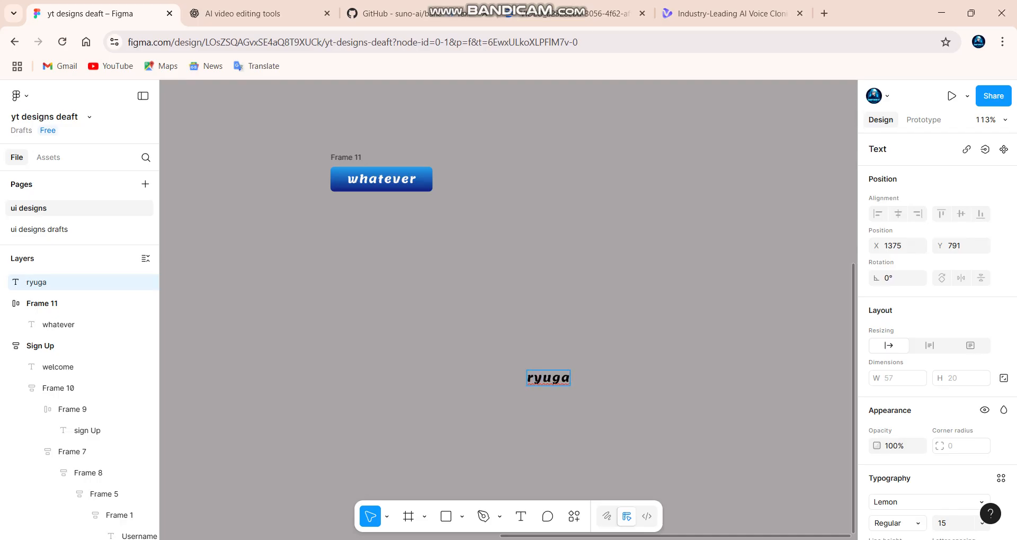
pyautogui.press('BackSpace')
pyautogui.press('BackSpace')
pyautogui.press('BackSpace')
pyautogui.press('BackSpace')
pyautogui.press('BackSpace')
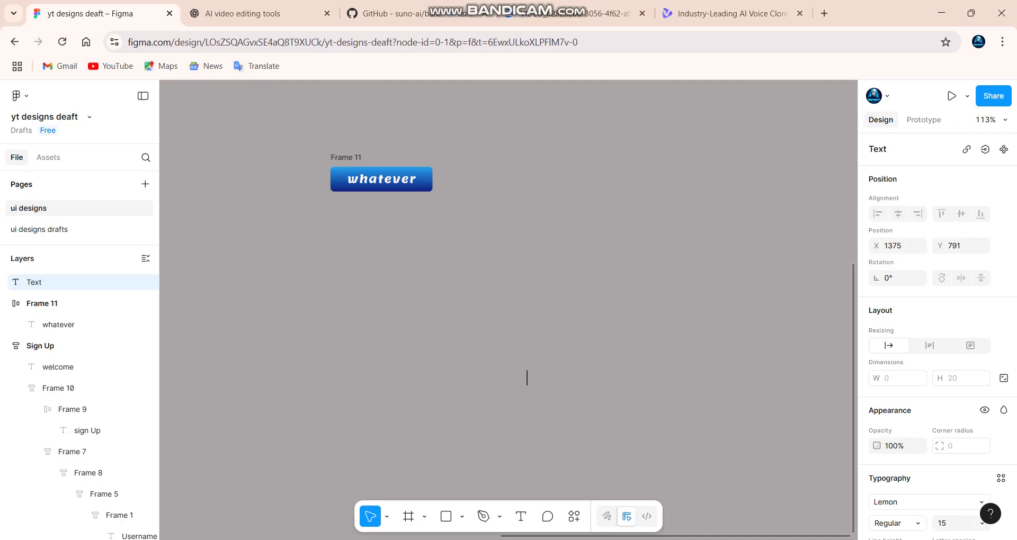
pyautogui.write('phani')
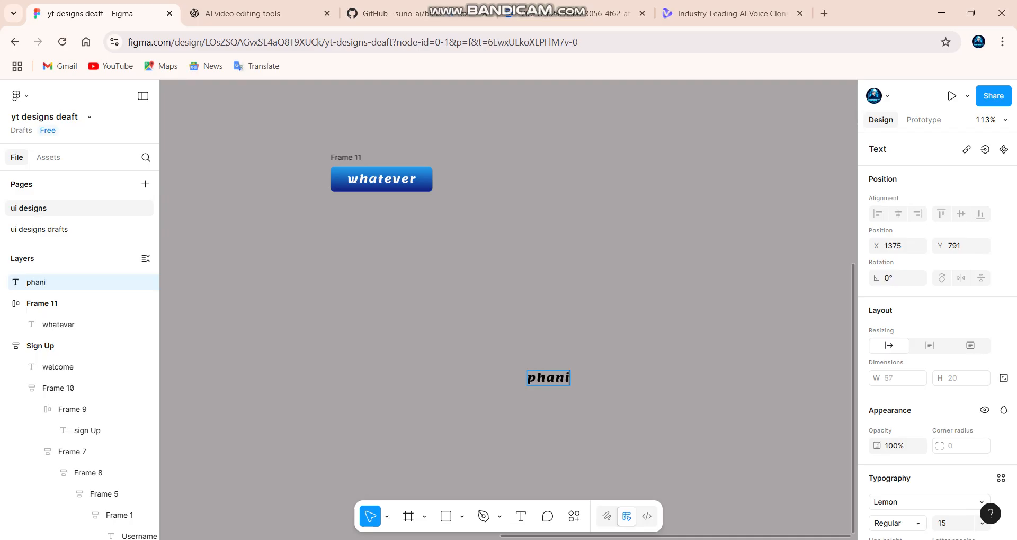
pyautogui.press('Escape')
# Move the name text into the Sign Up frame, beneath the blue form card.
pyautogui.moveTo(548, 377); pyautogui.dragTo(269, 350)
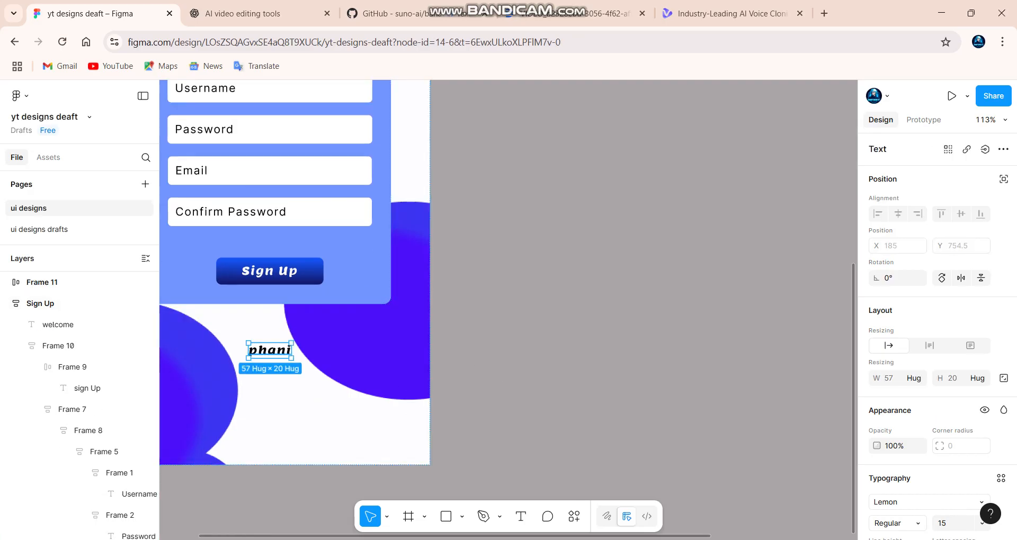
pyautogui.scroll(1, 262, 374)
pyautogui.scroll(-5, 262, 374)
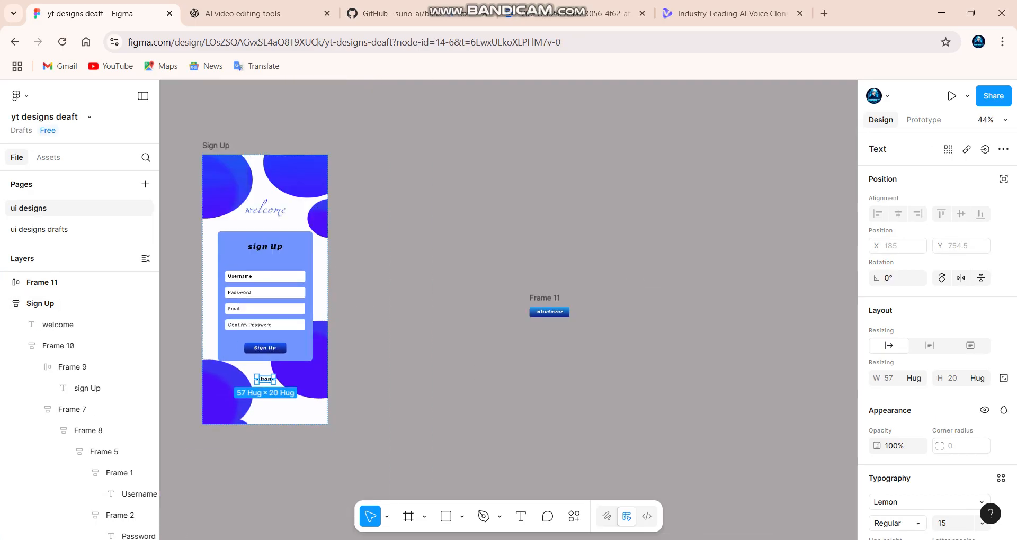
# Make the name text ignore auto layout and place it between the "welcome" heading and the form card at X 180, Y 262.
pyautogui.hscroll(-2, 262, 374)
pyautogui.scroll(2, 259, 368)
pyautogui.scroll(-4, 509, 309)
pyautogui.hscroll(2, 509, 310)
pyautogui.scroll(1, 509, 310)
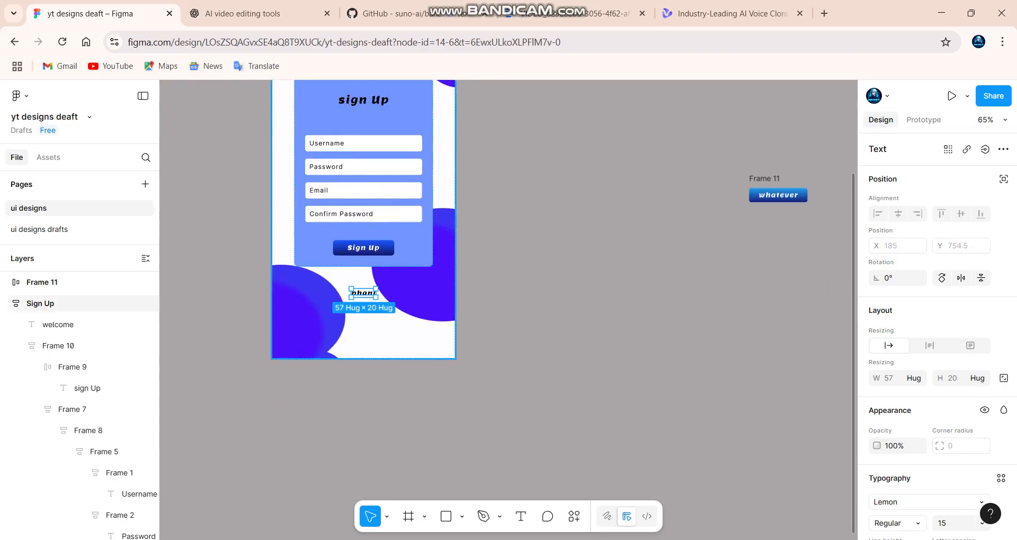
pyautogui.scroll(2, 364, 244)
pyautogui.scroll(1, 363, 249)
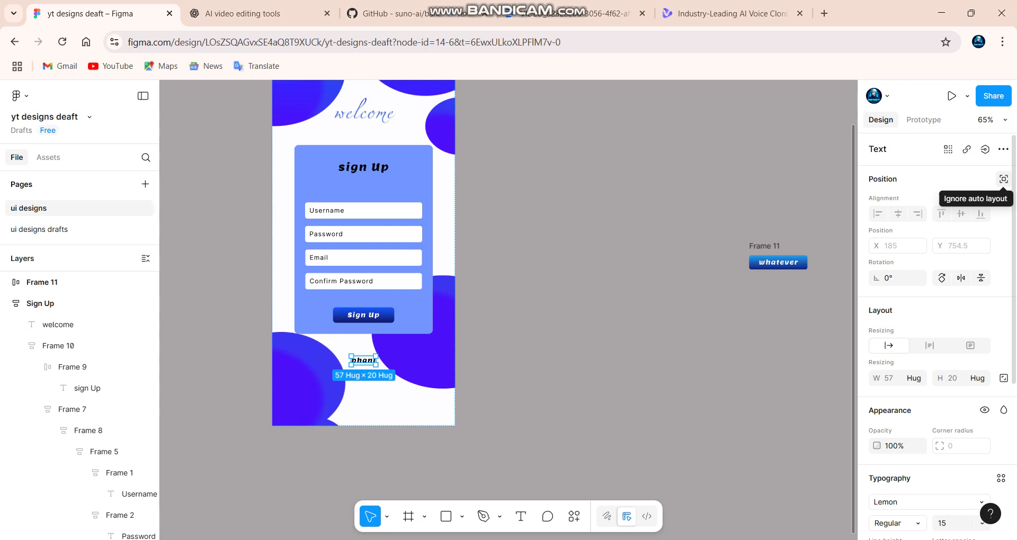
pyautogui.click(1003, 179)
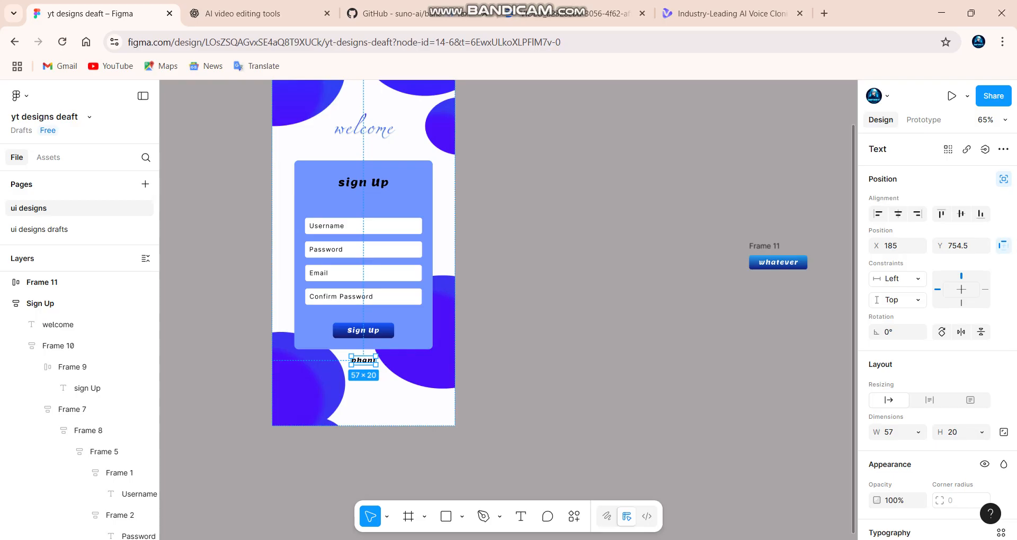
pyautogui.moveTo(364, 360); pyautogui.dragTo(361, 149)
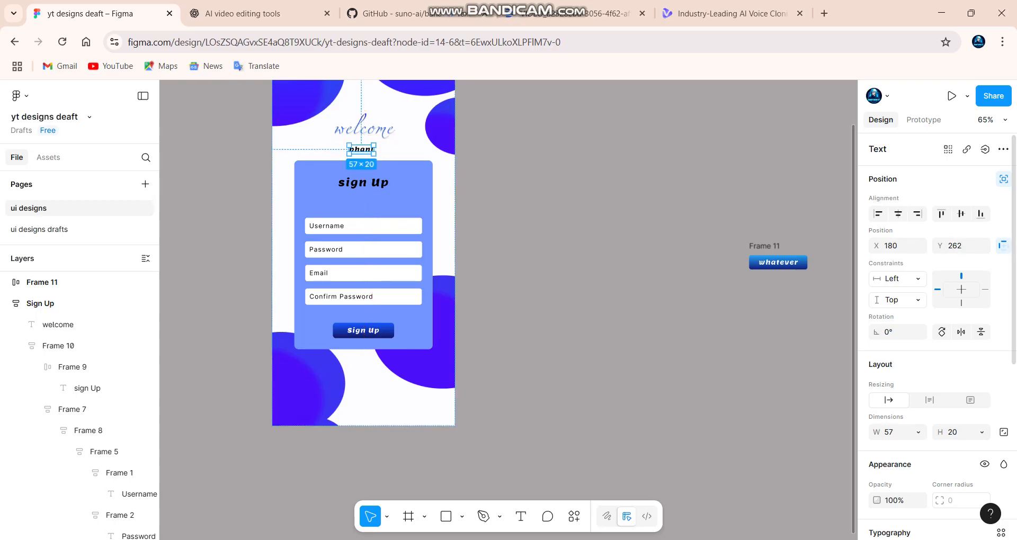
# Set the name text's constraints to Left + Right and Top + Bottom, and clear the selection.
pyautogui.click(895, 278)
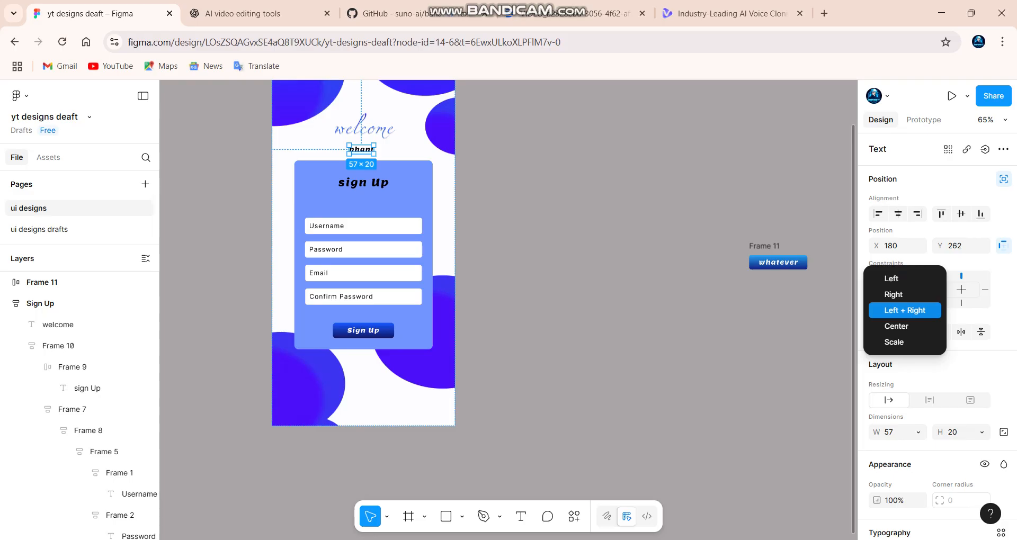
pyautogui.click(905, 310)
pyautogui.click(895, 299)
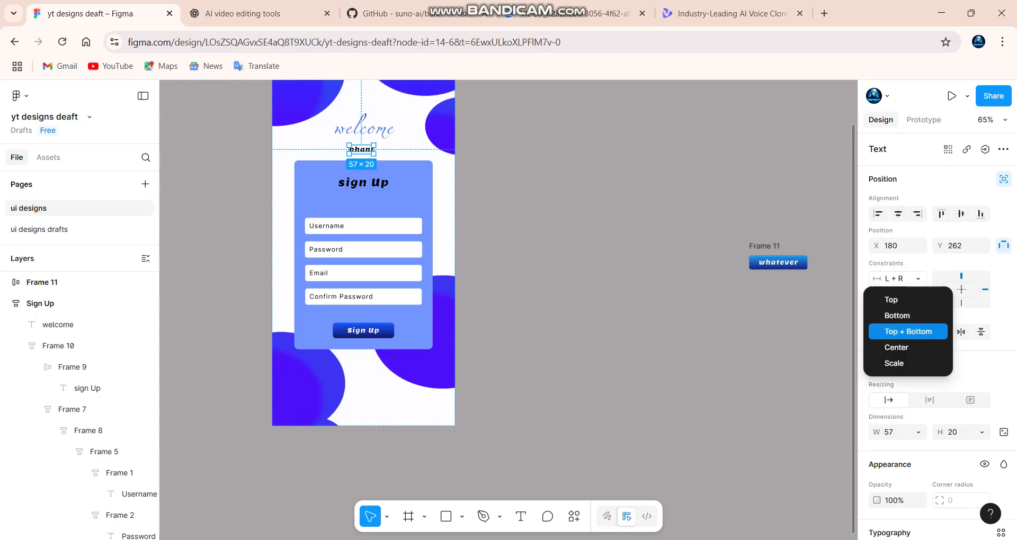
pyautogui.click(907, 331)
pyautogui.click(736, 308)
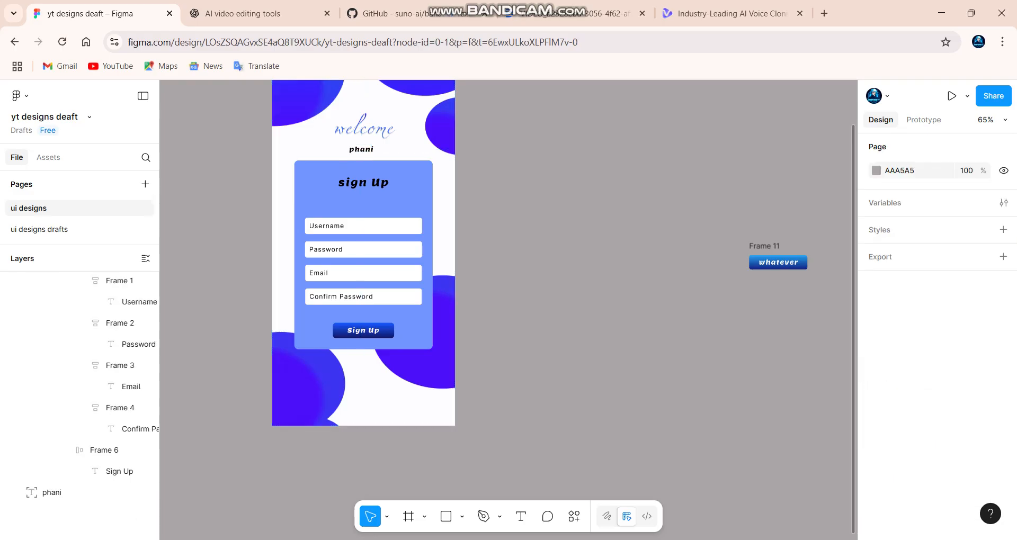
# Widen the Sign Up frame to 441 × 917.
pyautogui.scroll(-1, 737, 307)
pyautogui.scroll(-4, 736, 308)
pyautogui.hscroll(2, 527, 254)
pyautogui.click(410, 135)
pyautogui.moveTo(500, 254)
pyautogui.mouseDown()
pyautogui.moveTo(572, 254)
pyautogui.moveTo(503, 254)
pyautogui.mouseUp()
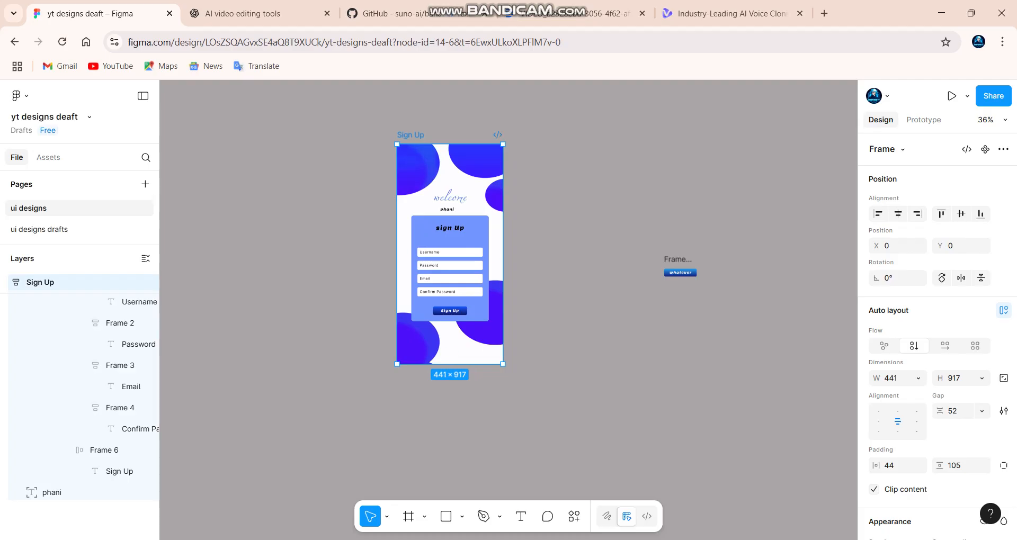
pyautogui.scroll(-5, 941, 337)
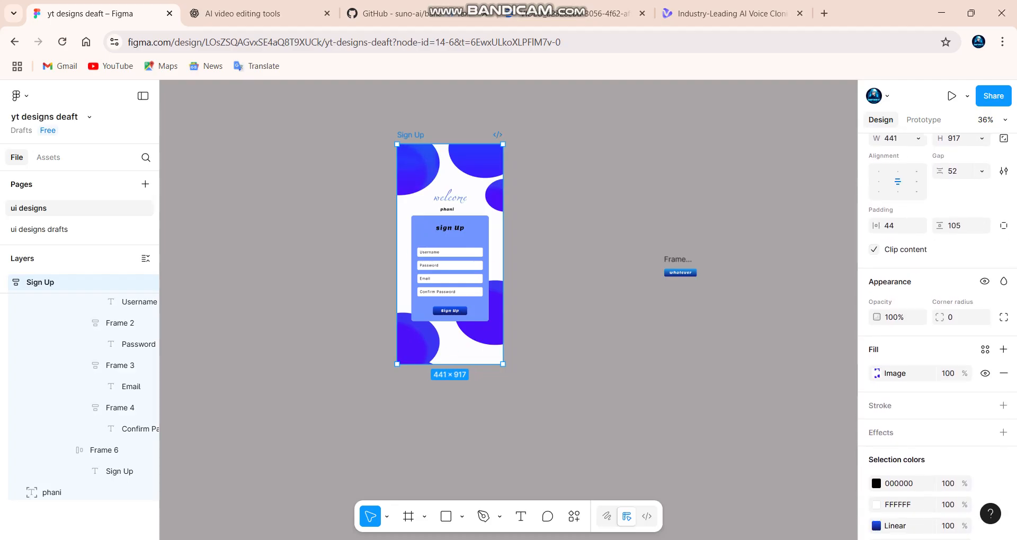
# Change the name text's horizontal constraint to Right and widen the Sign Up frame to 469 × 917.
pyautogui.doubleClick(448, 209)
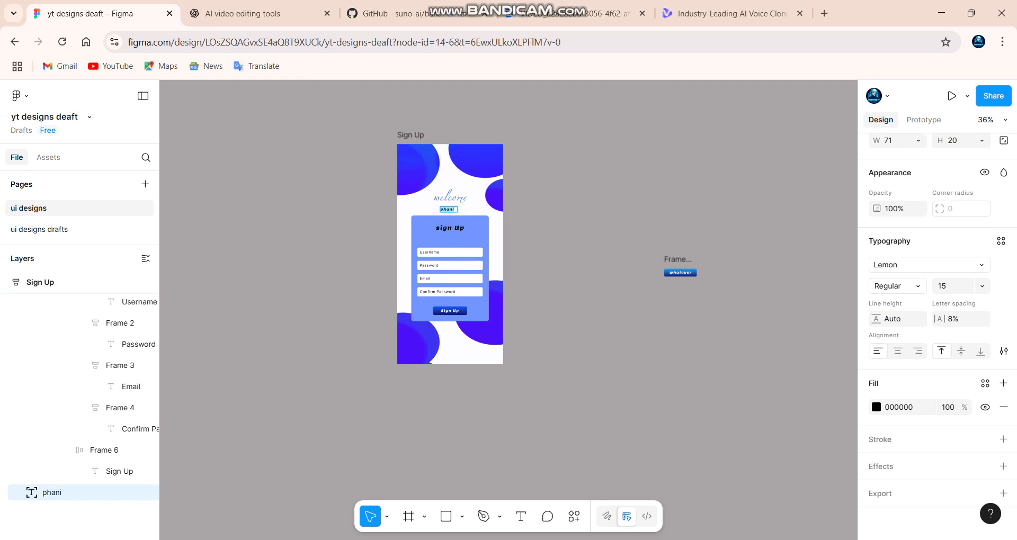
pyautogui.press('Escape')
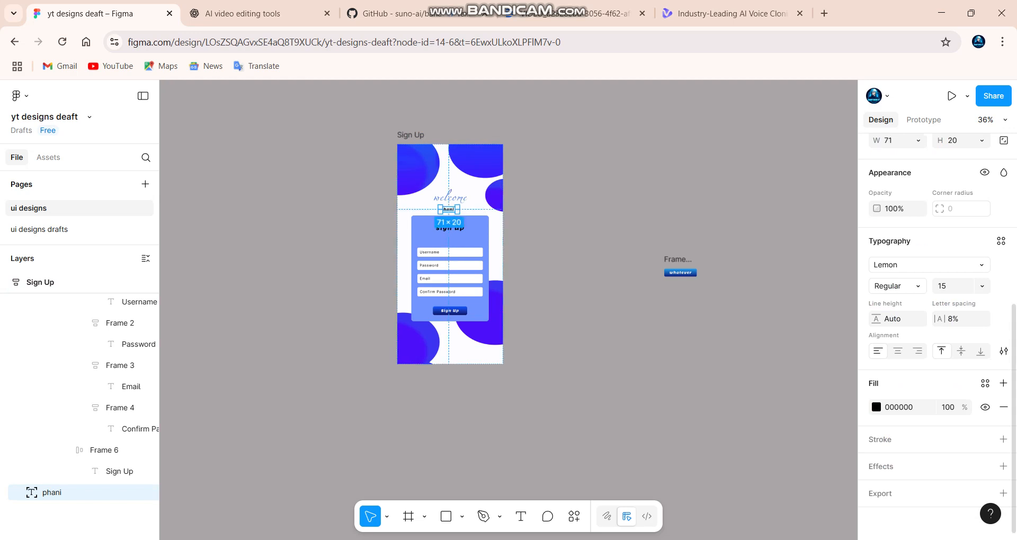
pyautogui.scroll(5, 937, 337)
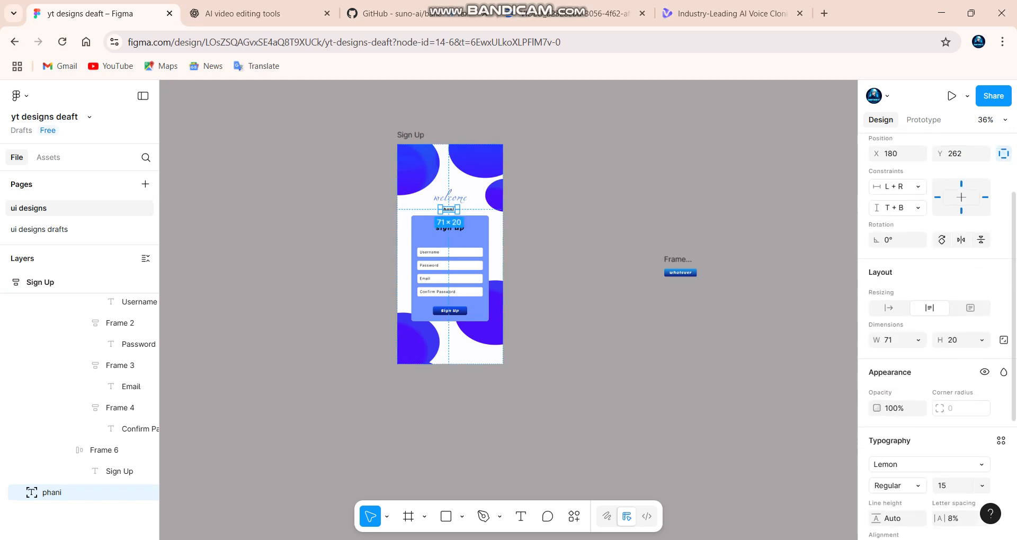
pyautogui.click(896, 227)
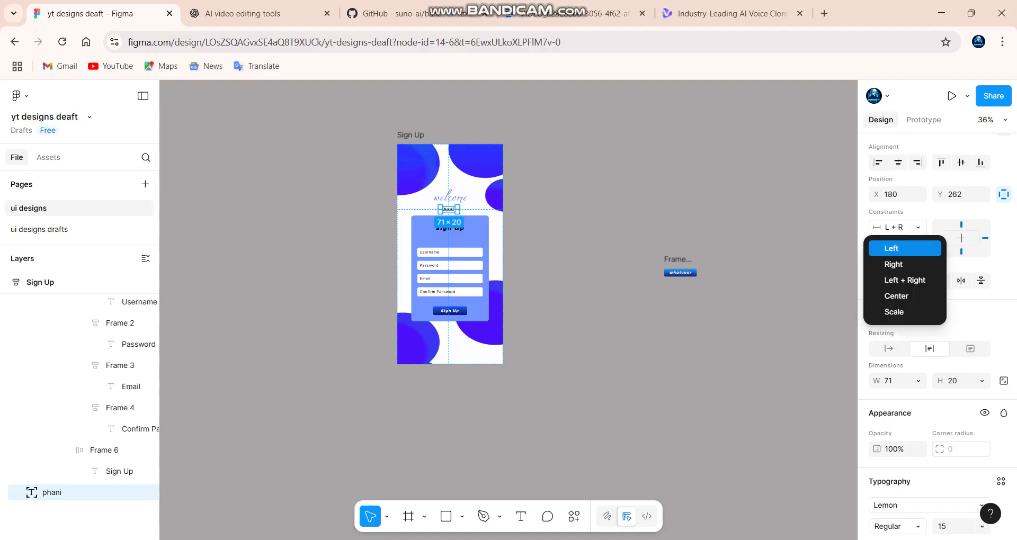
pyautogui.click(893, 265)
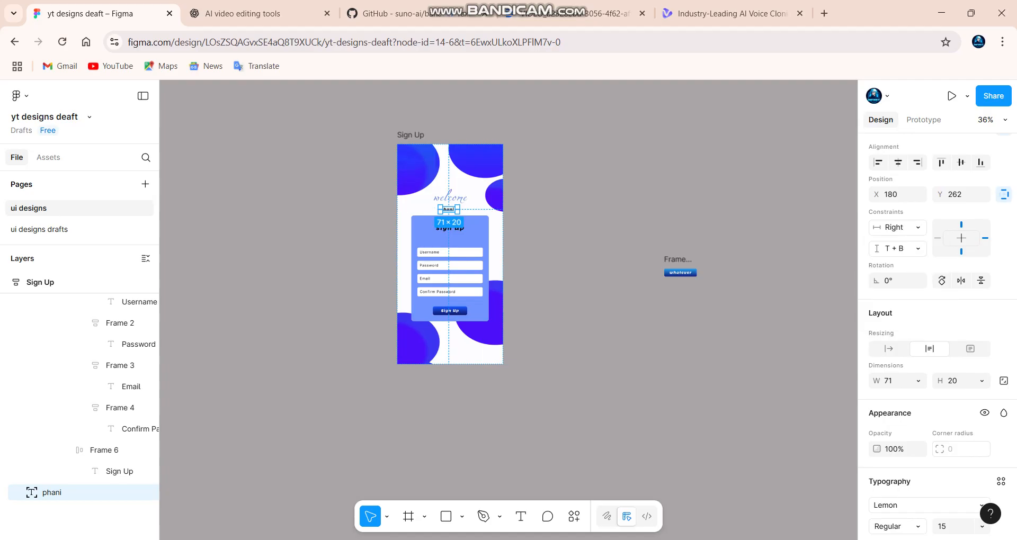
pyautogui.click(494, 237)
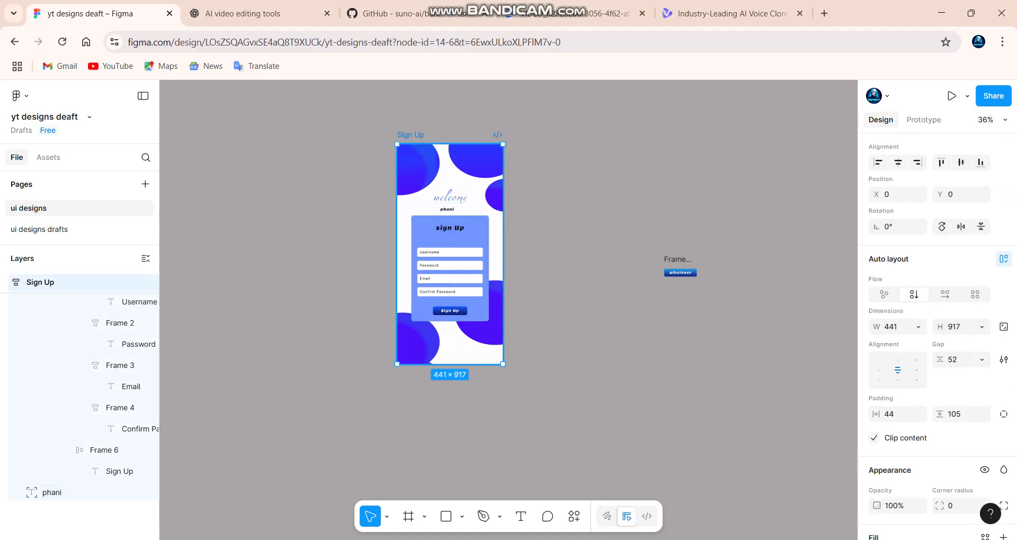
pyautogui.moveTo(503, 254)
pyautogui.mouseDown()
pyautogui.moveTo(579, 253)
pyautogui.moveTo(496, 253)
pyautogui.moveTo(510, 253)
pyautogui.mouseUp()
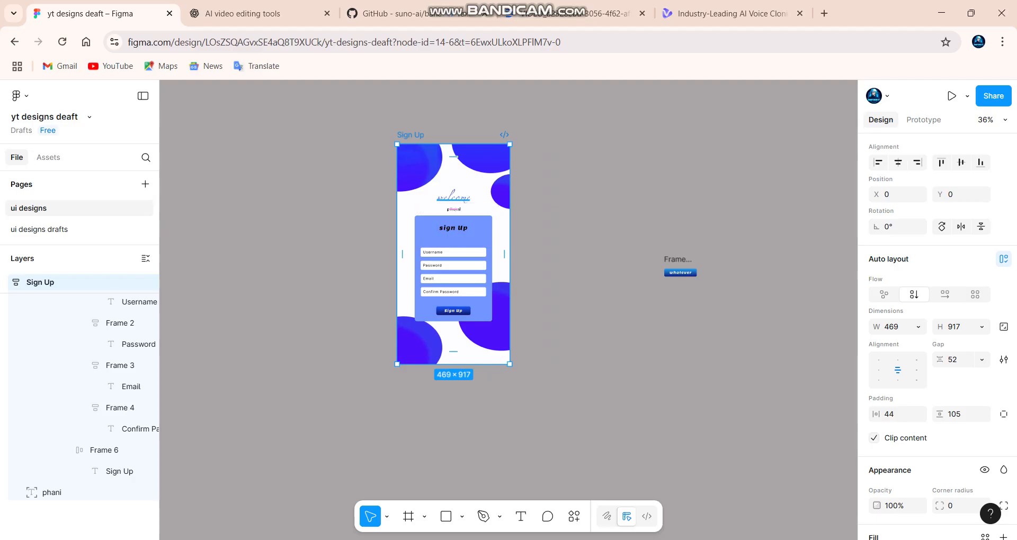
# Wrap the "welcome" heading and the name text together in a new auto layout frame.
pyautogui.click(453, 197)
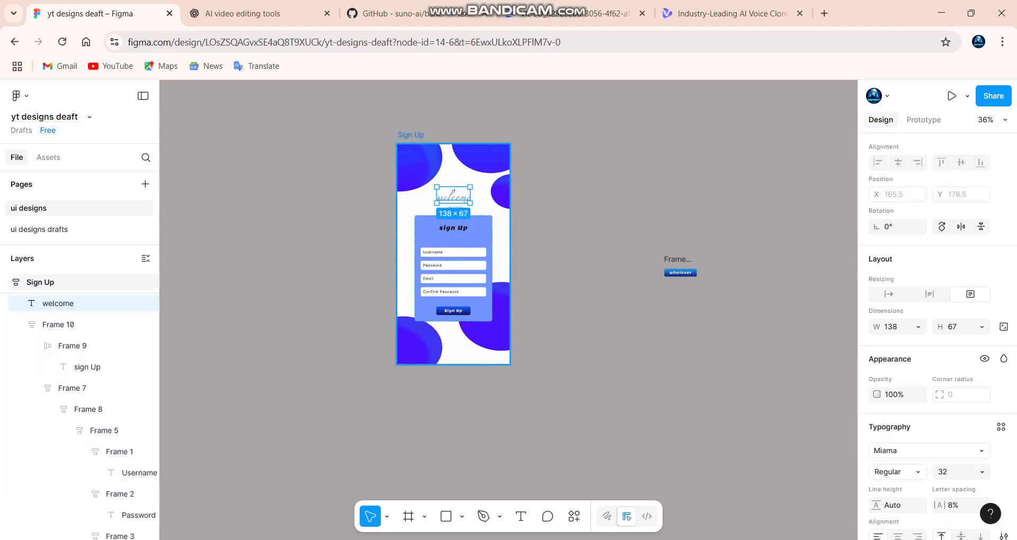
pyautogui.scroll(5, 481, 215)
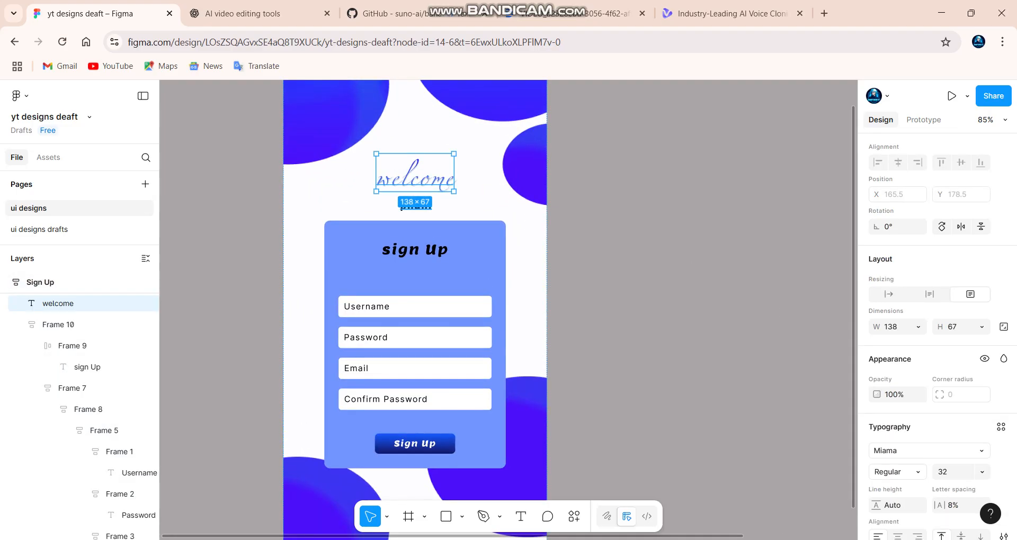
pyautogui.keyDown('shift'); pyautogui.click(416, 206); pyautogui.keyUp('shift')
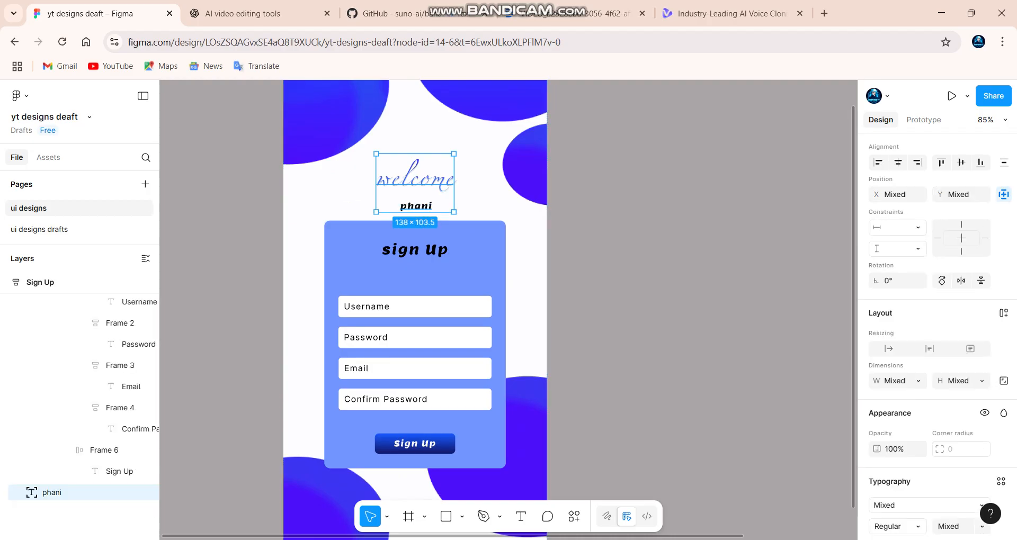
pyautogui.hotkey('shift', 'a')
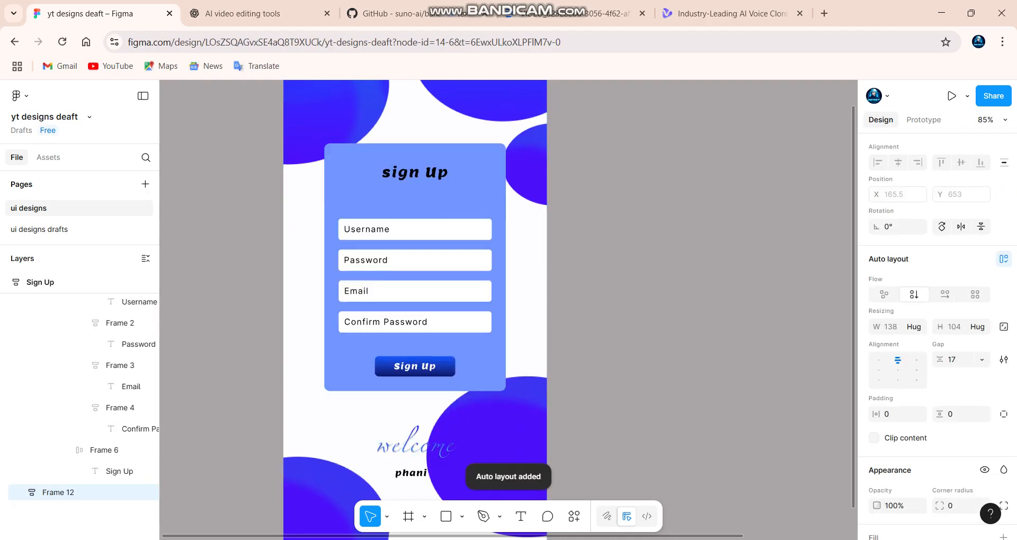
# Move the frame holding the heading and name text above the form card in the Sign Up layout.
pyautogui.scroll(-4, 418, 305)
pyautogui.scroll(-2, 417, 306)
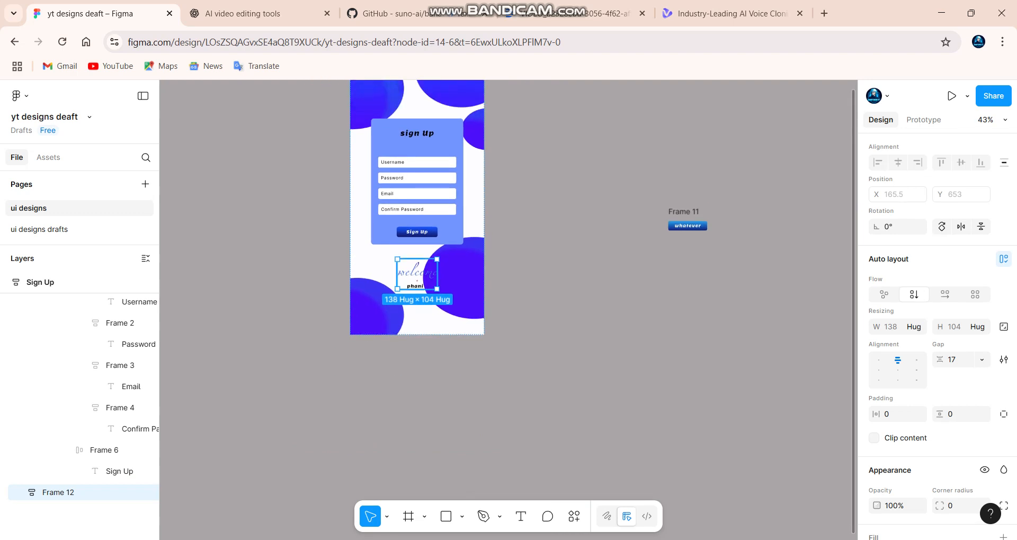
pyautogui.moveTo(417, 274); pyautogui.dragTo(417, 136)
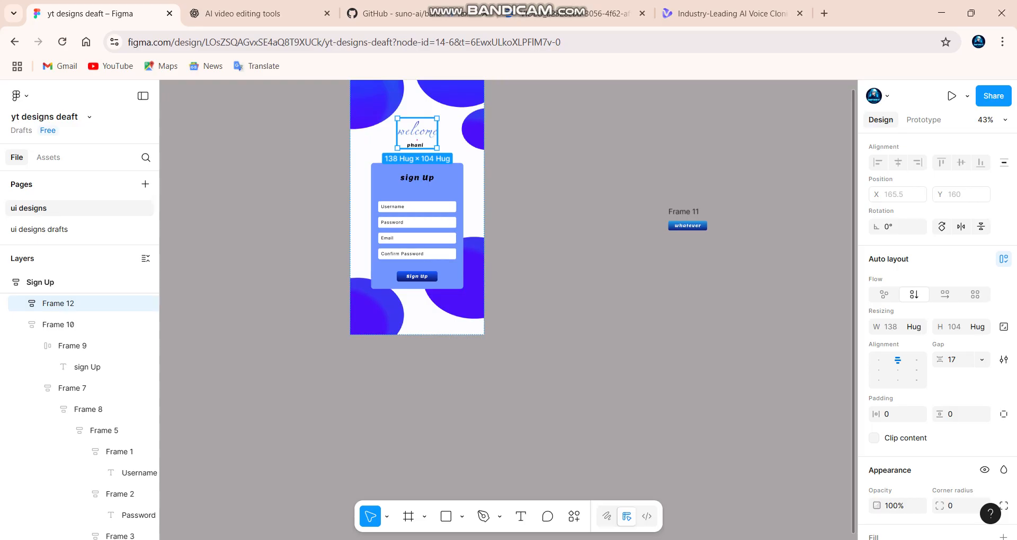
pyautogui.click(551, 219)
pyautogui.rightClick(551, 218)
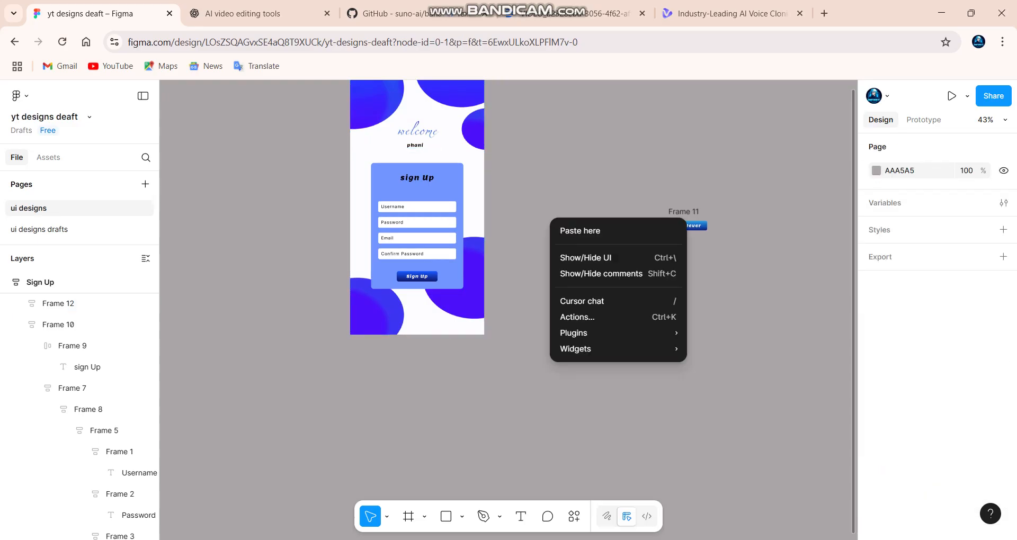
pyautogui.click(517, 194)
# Narrow the Sign Up frame slightly by moving its side edge inward, keeping its height.
pyautogui.scroll(-3, 517, 194)
pyautogui.click(444, 124)
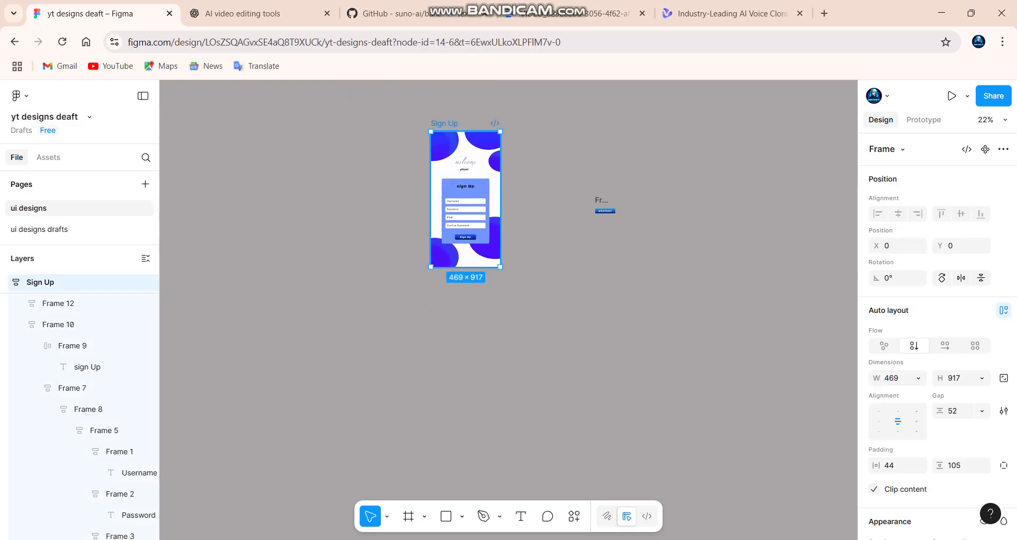
pyautogui.moveTo(500, 199)
pyautogui.mouseDown()
pyautogui.moveTo(557, 199)
pyautogui.moveTo(499, 199)
pyautogui.mouseUp()
pyautogui.click(535, 225)
# Examine the Sign Up screen up close and in full, checking the placement of the heading, name text and form card.
pyautogui.scroll(-1, 535, 212)
pyautogui.scroll(2, 546, 169)
pyautogui.scroll(1, 535, 211)
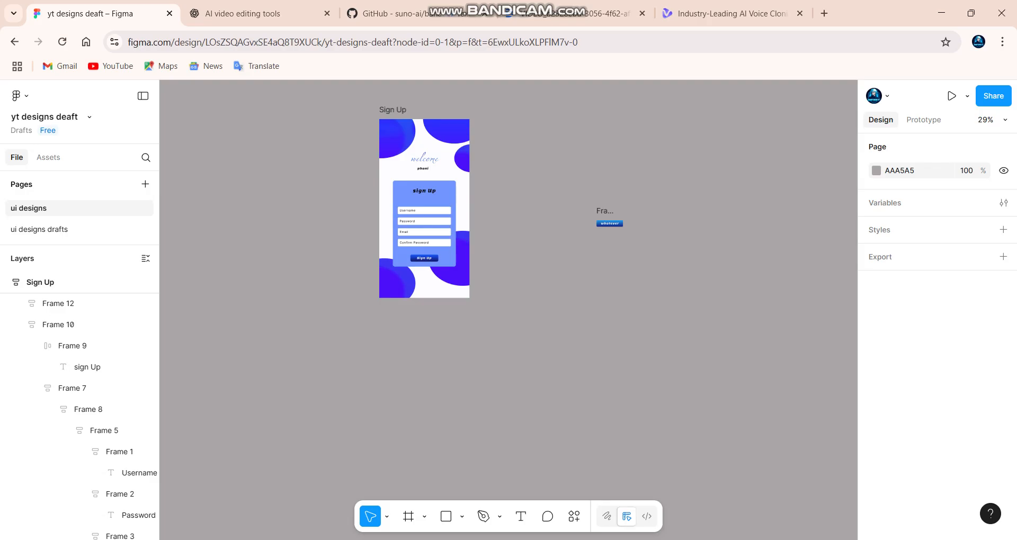
pyautogui.scroll(5, 461, 105)
pyautogui.scroll(-1, 461, 105)
pyautogui.hscroll(-1, 461, 105)
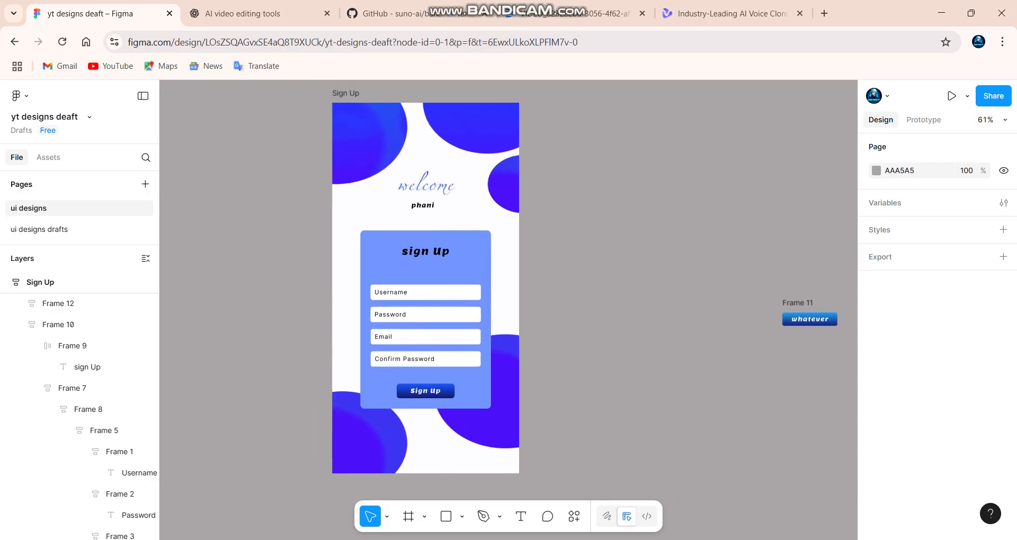
pyautogui.click(426, 188)
pyautogui.click(555, 172)
pyautogui.scroll(-1, 555, 172)
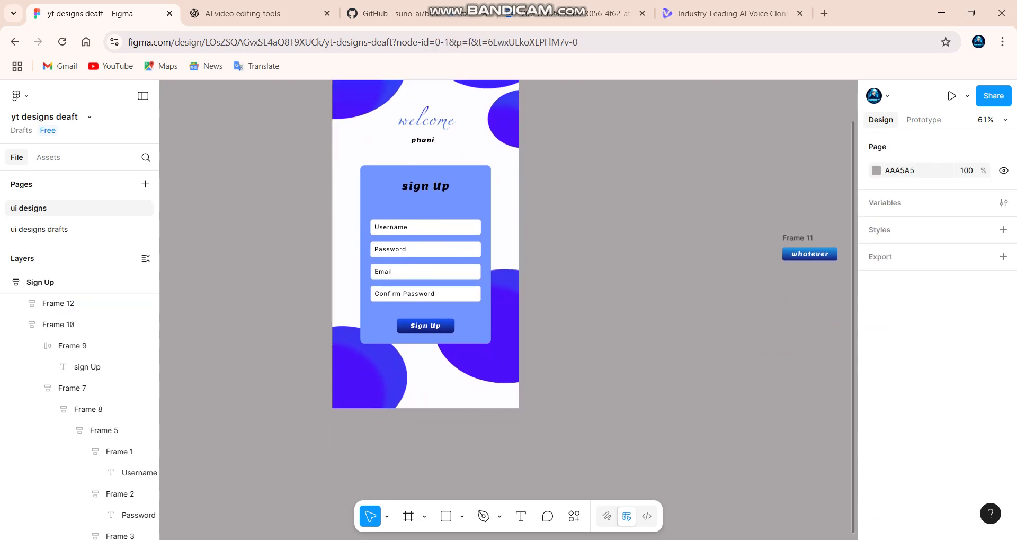
pyautogui.scroll(-3, 555, 172)
pyautogui.scroll(2, 555, 172)
pyautogui.scroll(-1, 555, 172)
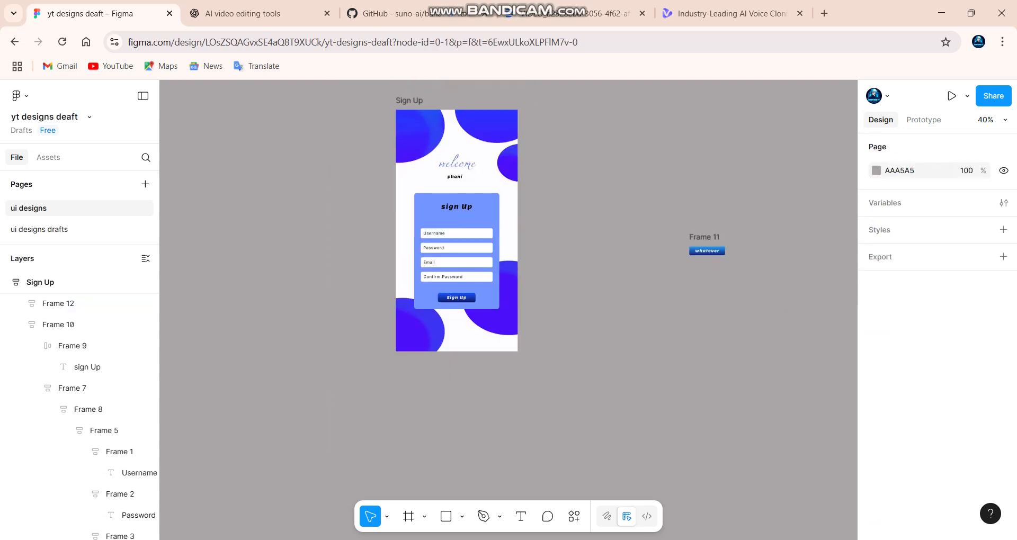
pyautogui.scroll(-2, 561, 264)
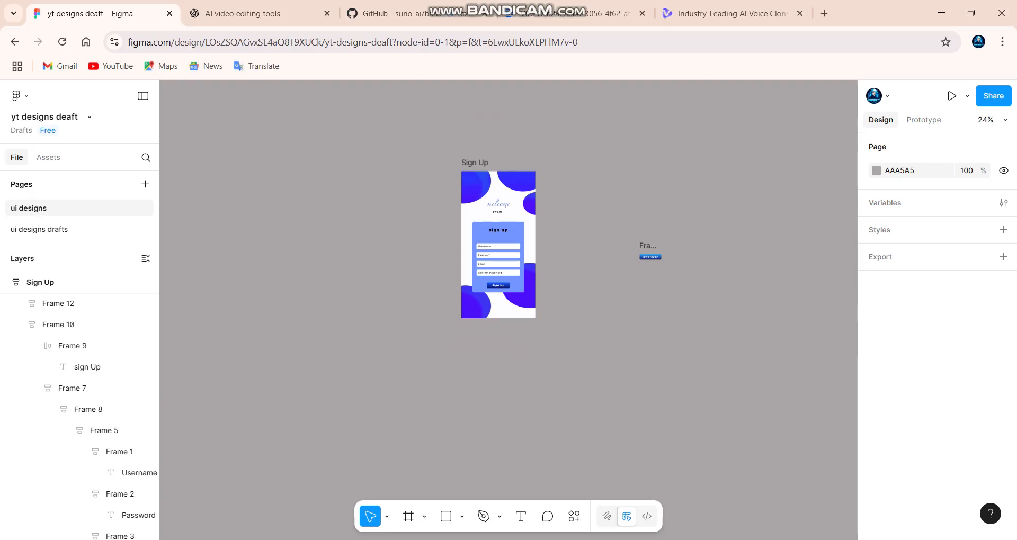
pyautogui.moveTo(625, 539)
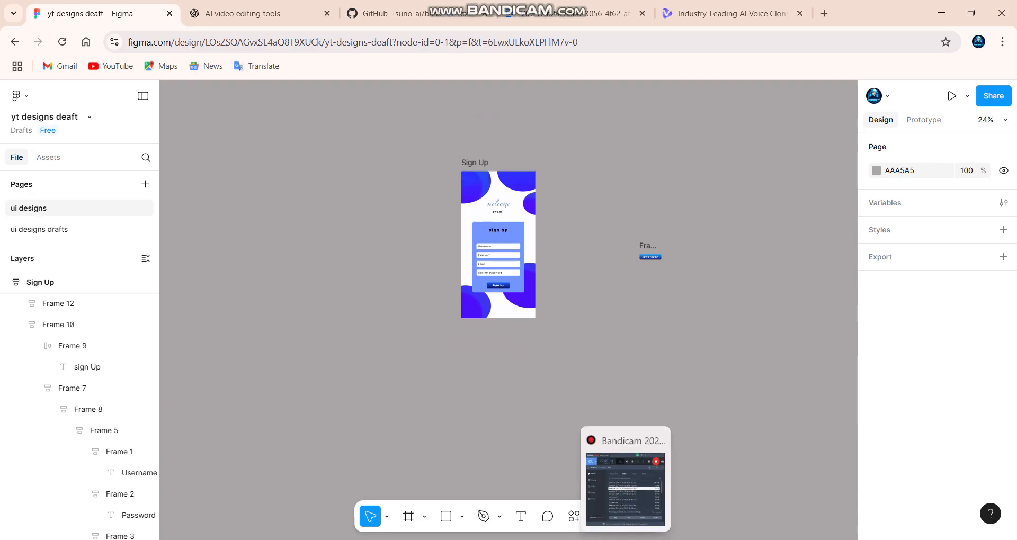